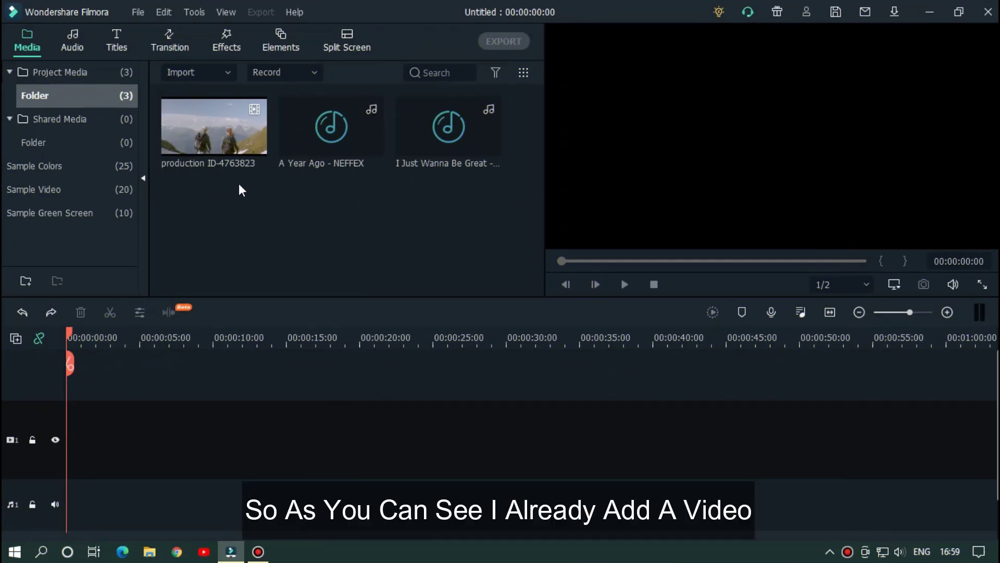
Step: Preview the hiking clip, add it to the timeline in a 1920 x 1080 25fps project, and crop it to fit
double_click(219, 145)
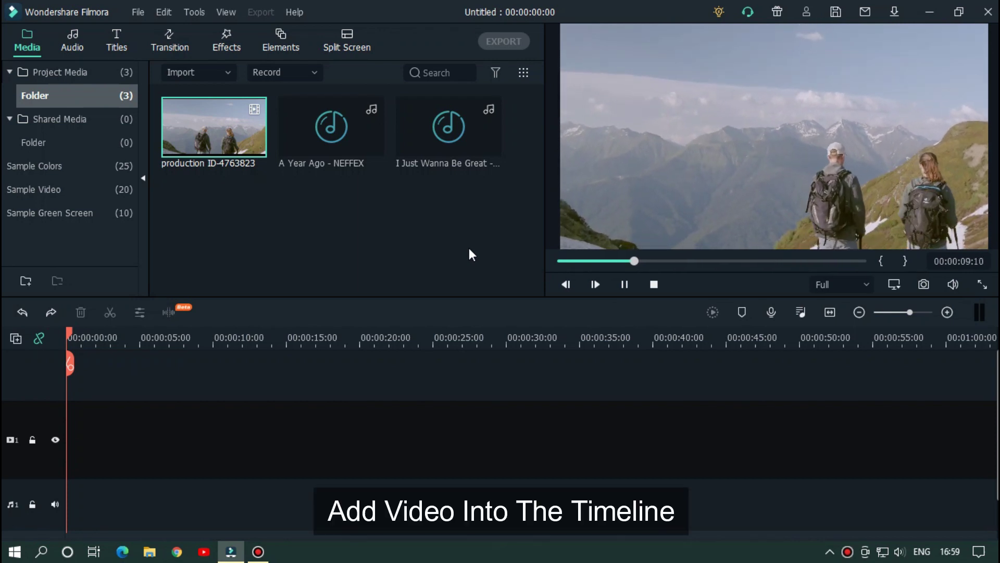
drag(221, 120, 167, 444)
click(600, 307)
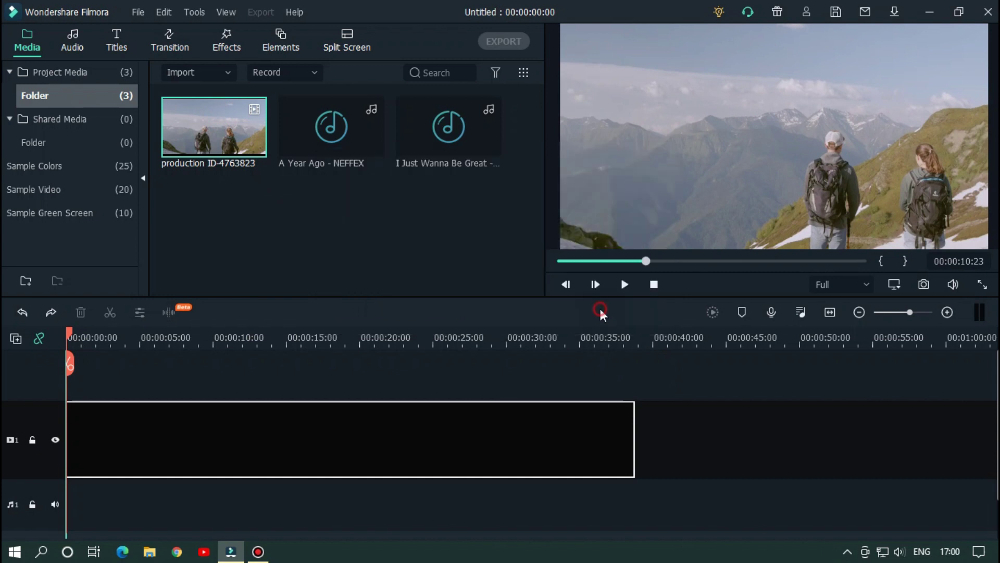
right_click(404, 447)
click(461, 235)
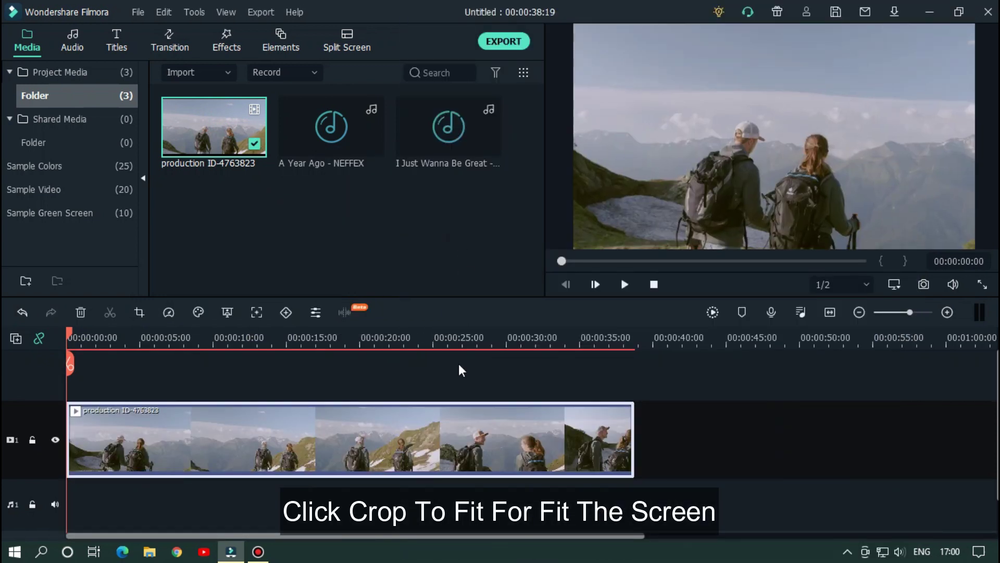
Step: Turn on stabilization with smooth level 20 and Reflect edge processing, then play the clip to check it
double_click(391, 428)
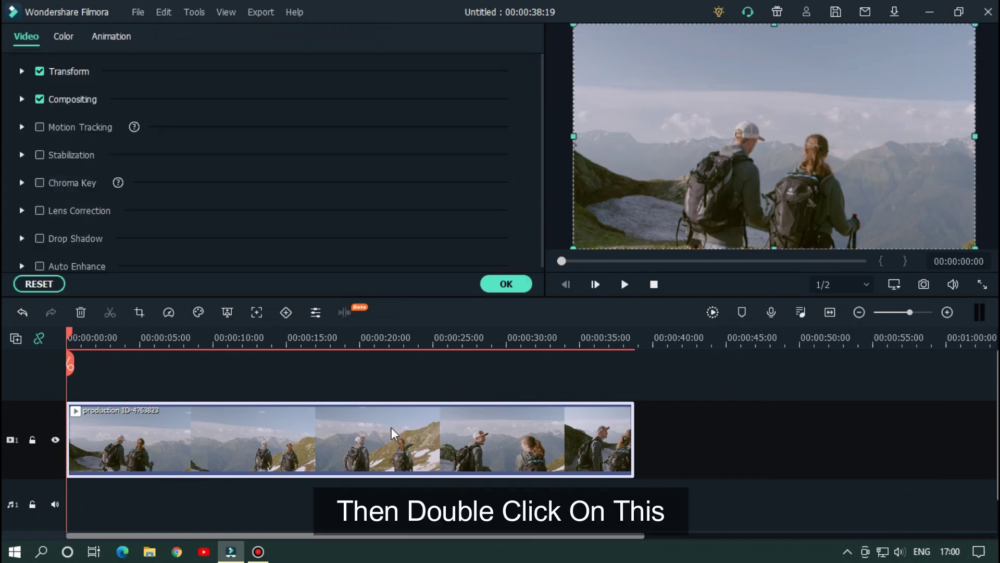
click(22, 155)
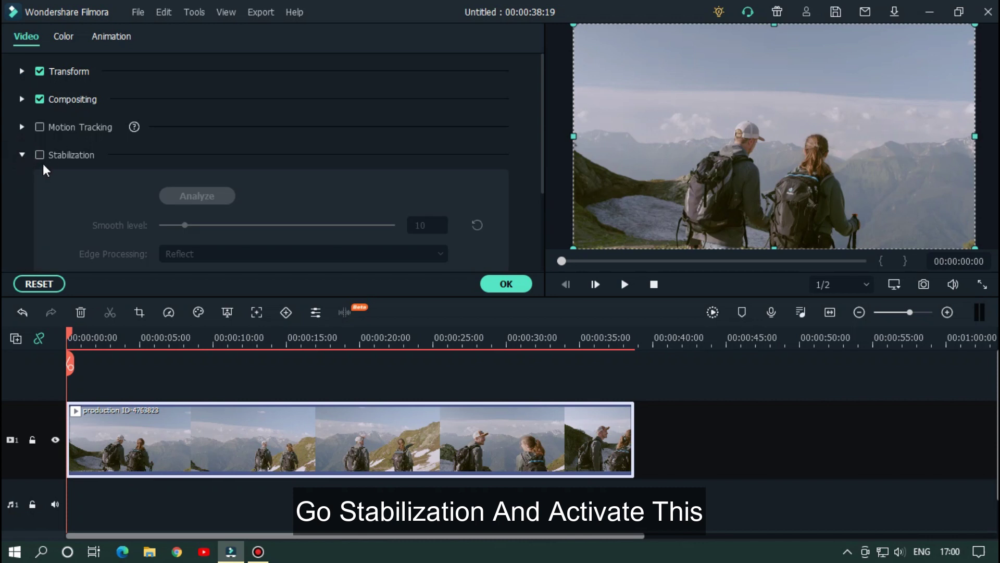
click(40, 155)
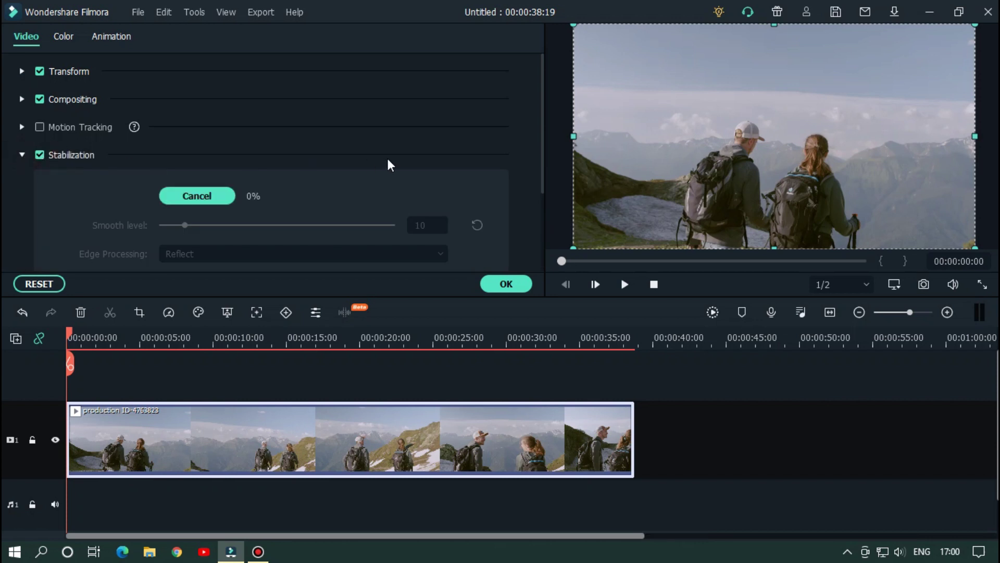
scroll(389, 164, down, 2)
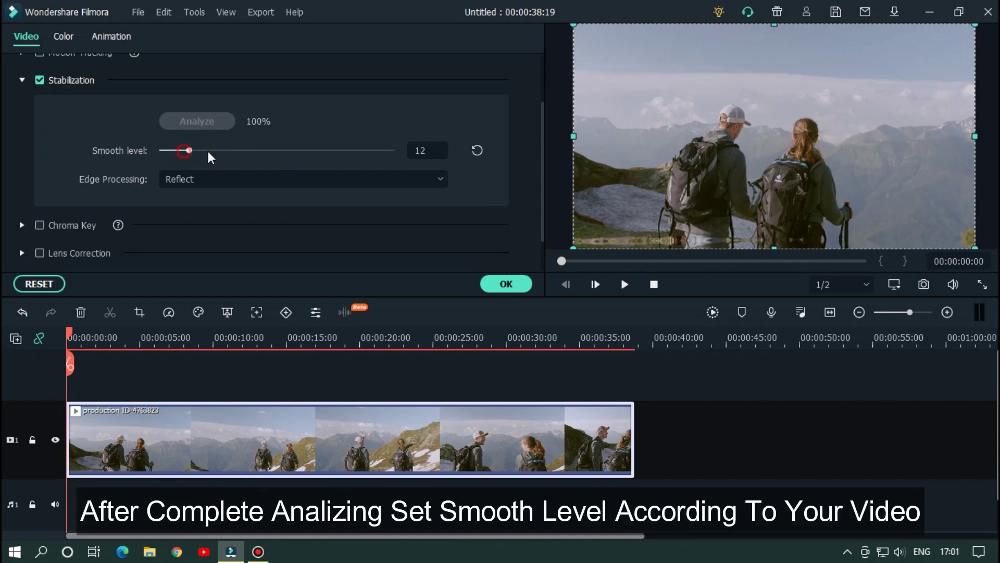
mouse_move(210, 155)
mouse_down()
mouse_move(190, 159)
mouse_move(240, 158)
mouse_move(197, 163)
mouse_up()
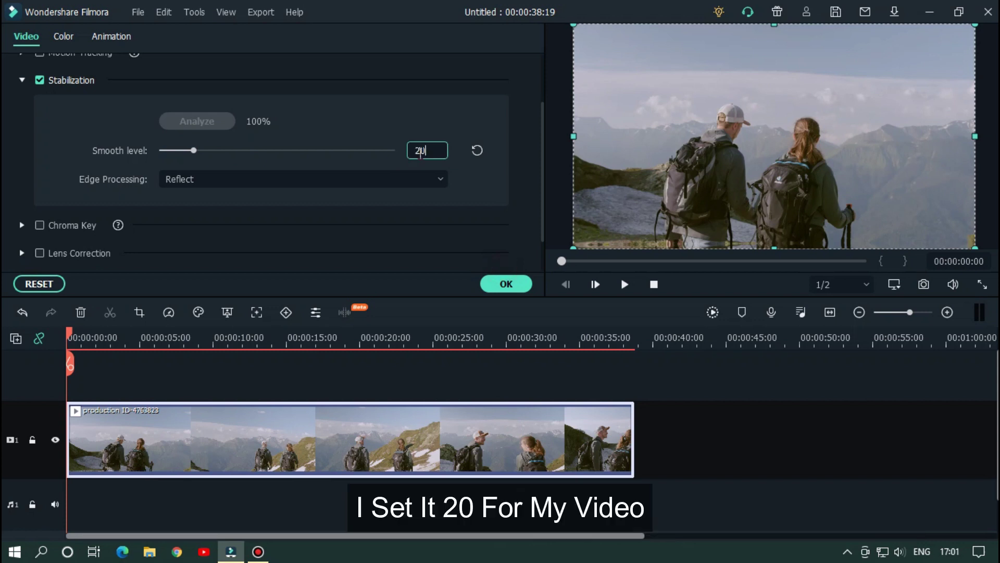
key(Return)
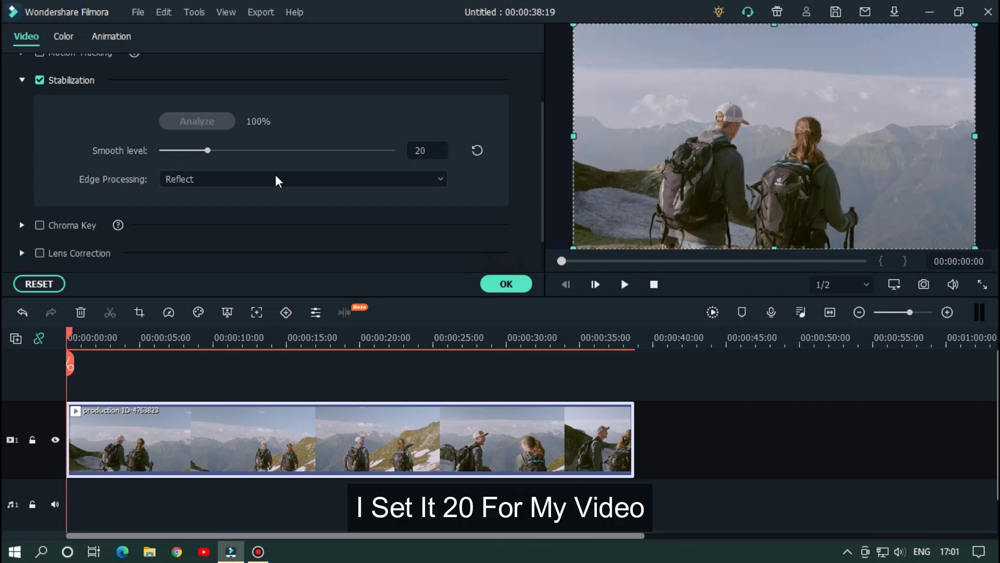
click(263, 179)
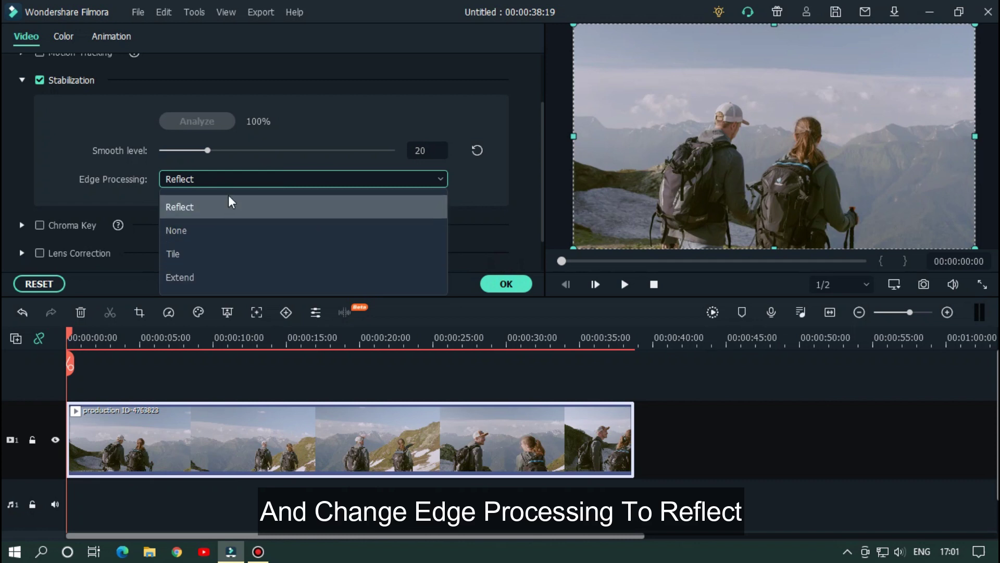
click(194, 211)
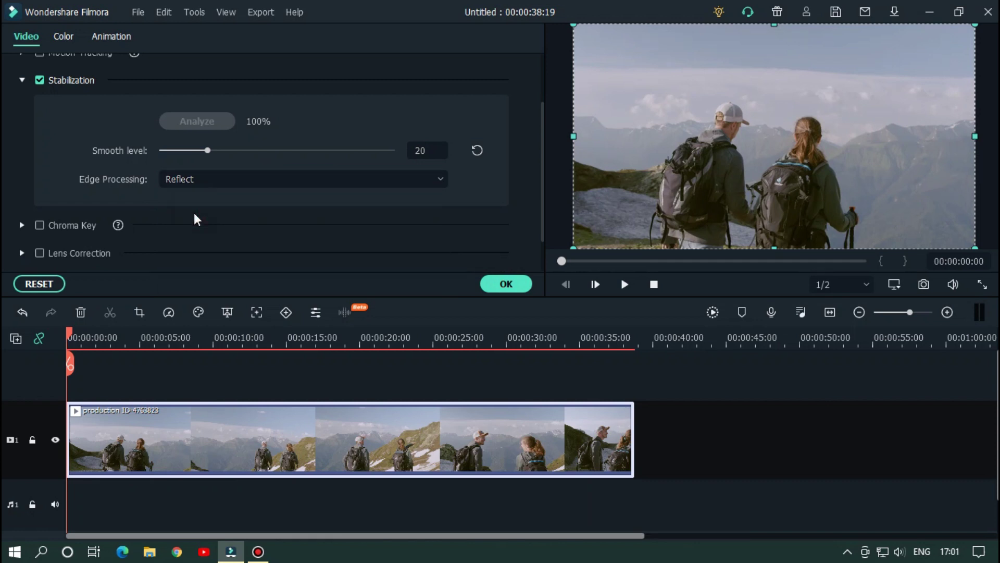
click(507, 284)
click(724, 447)
key(space)
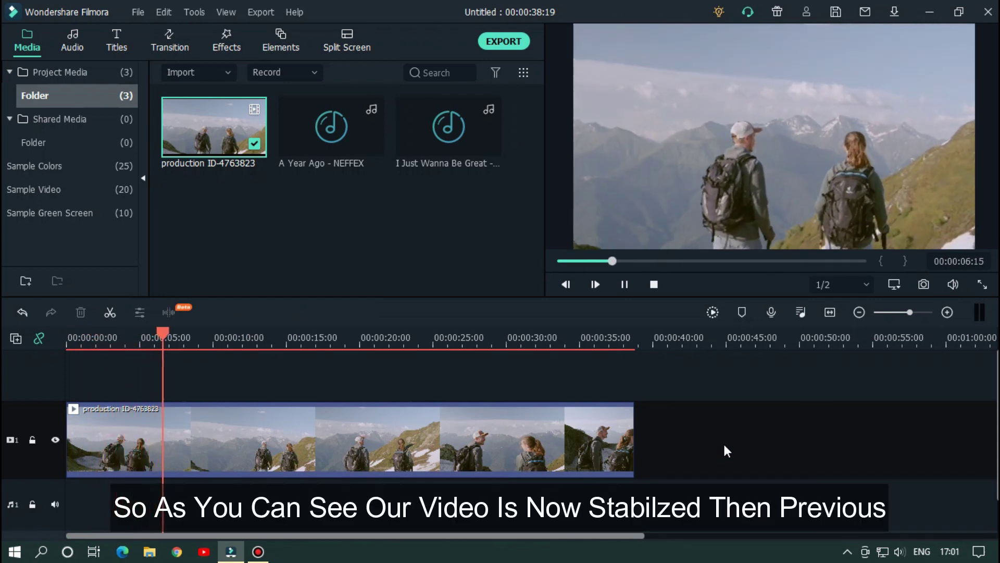
key(space)
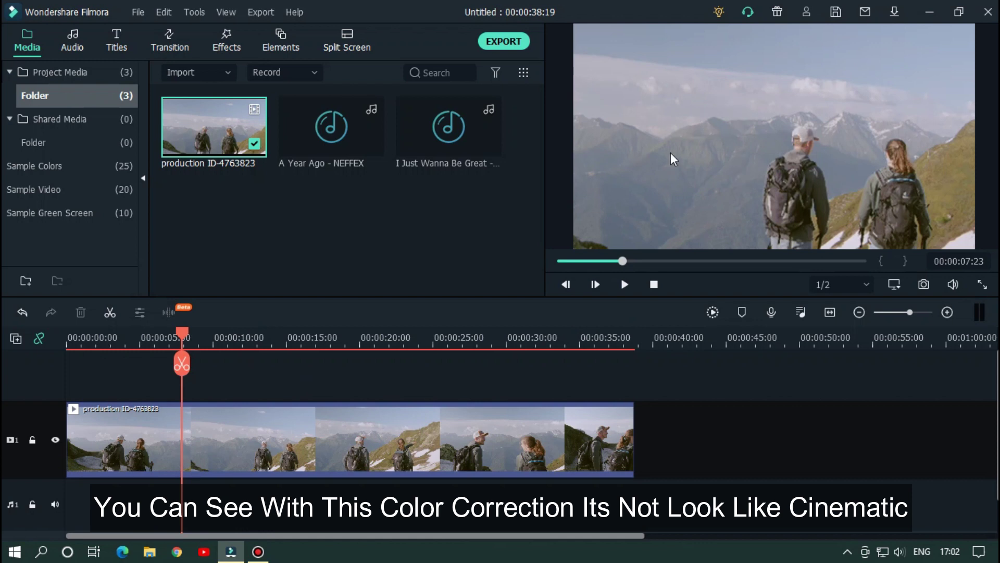
click(267, 448)
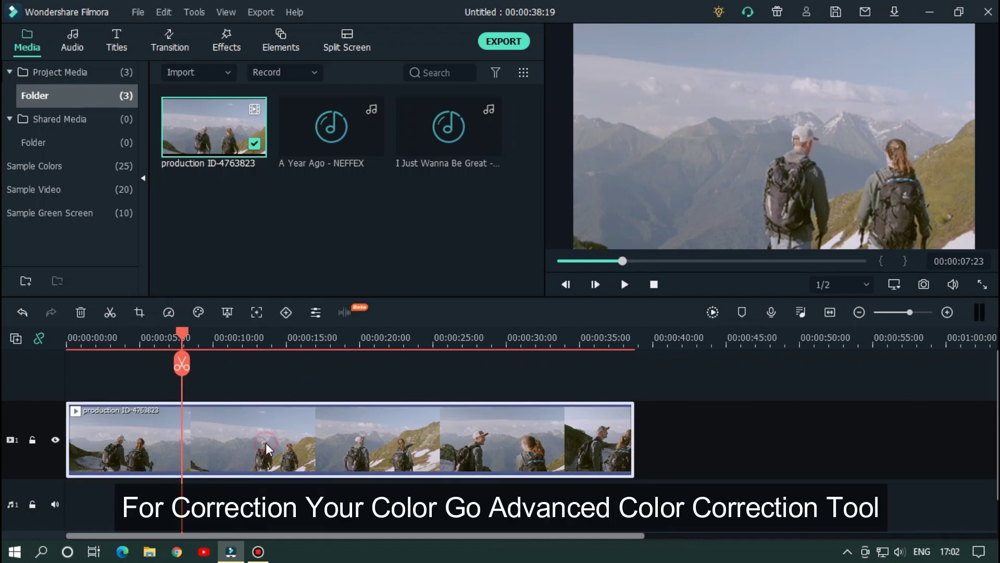
Step: Open Color Correction for the hiking clip from Advanced Color Tools
click(206, 312)
click(242, 338)
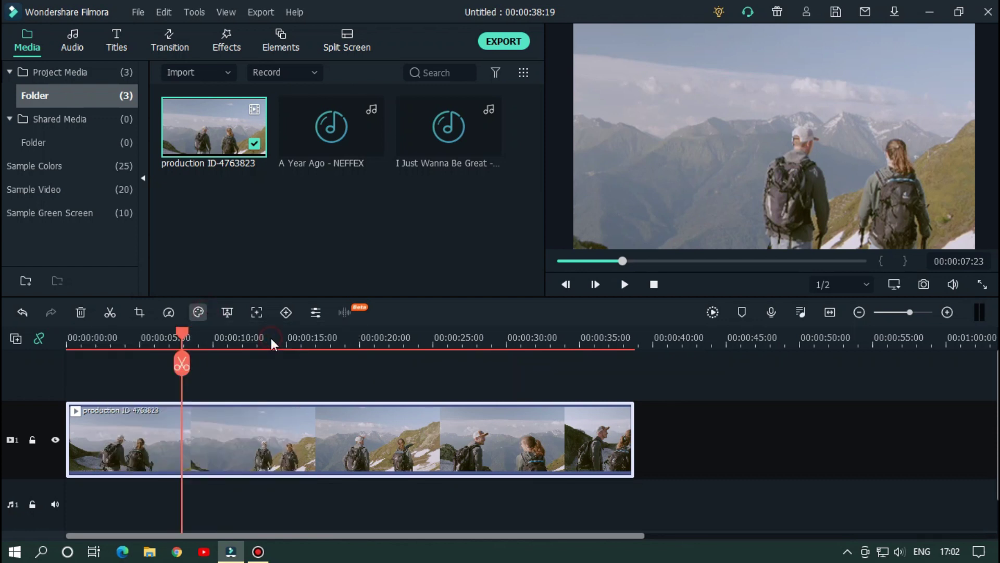
scroll(201, 346, down, 10)
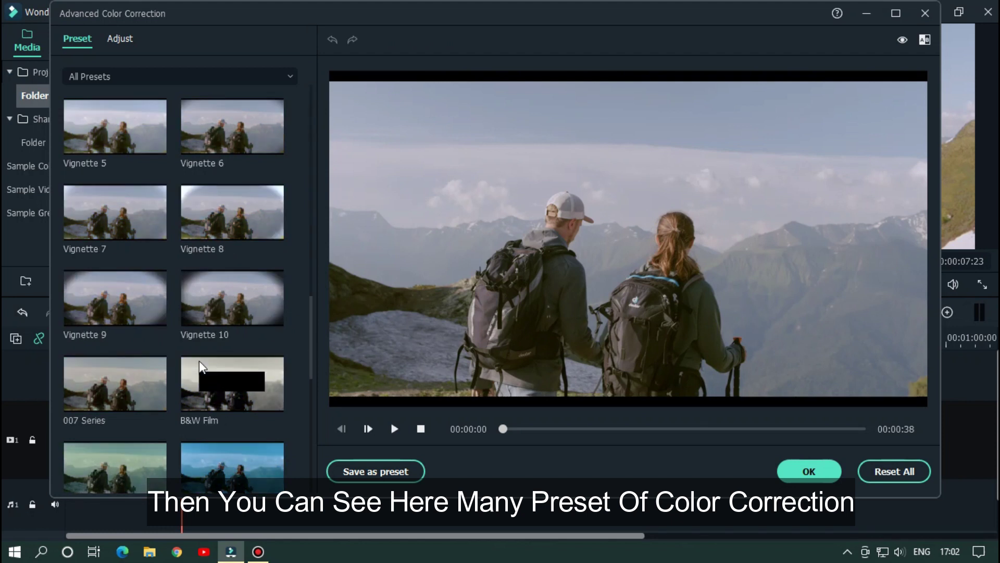
scroll(202, 366, up, 10)
scroll(202, 367, down, 10)
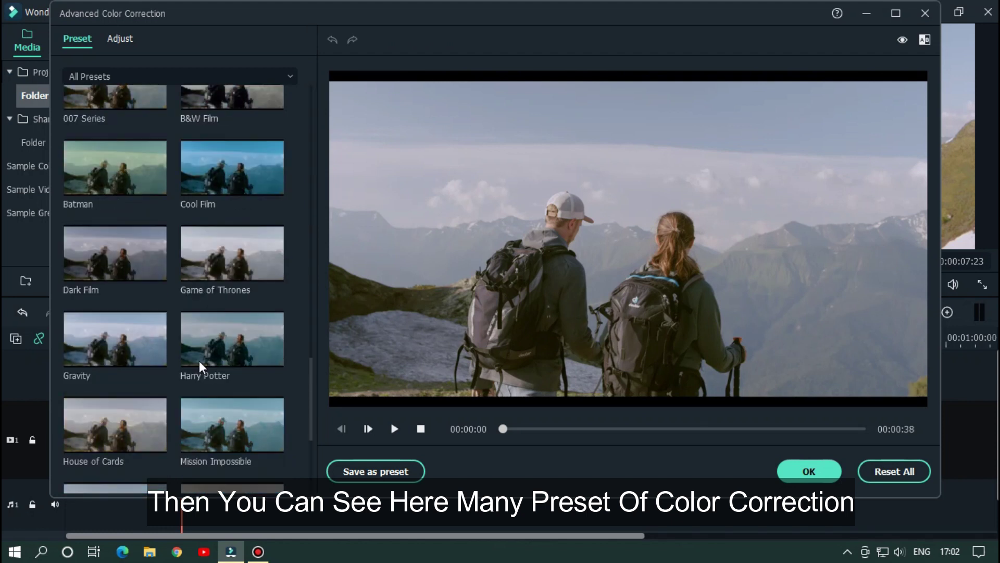
scroll(198, 365, up, 10)
Step: In the Adjust tab, try exposure 15 and undo it, then expand the 3D LUT settings
click(121, 39)
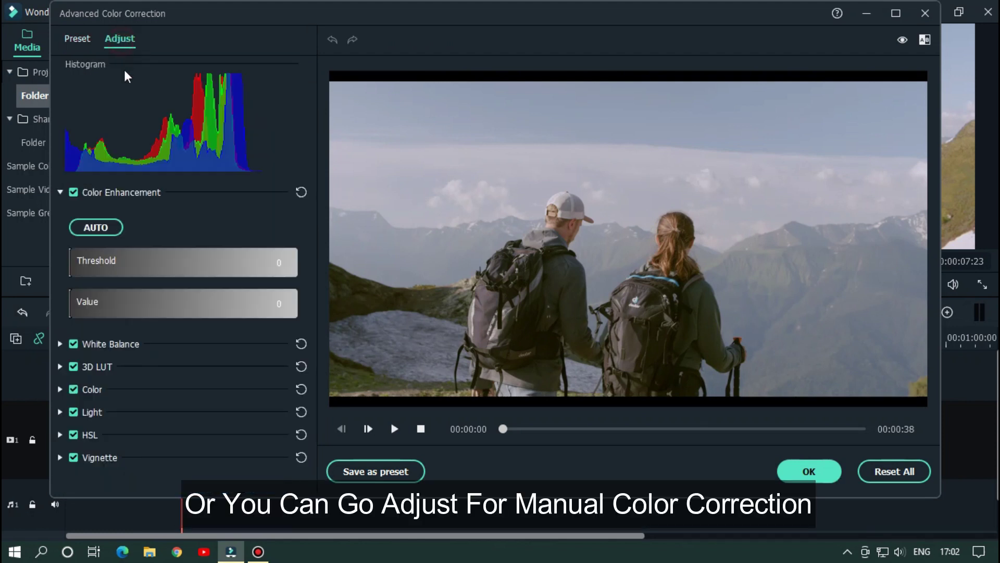
click(60, 389)
mouse_move(179, 431)
mouse_down()
mouse_move(274, 431)
mouse_move(198, 435)
mouse_up()
key(ctrl+z)
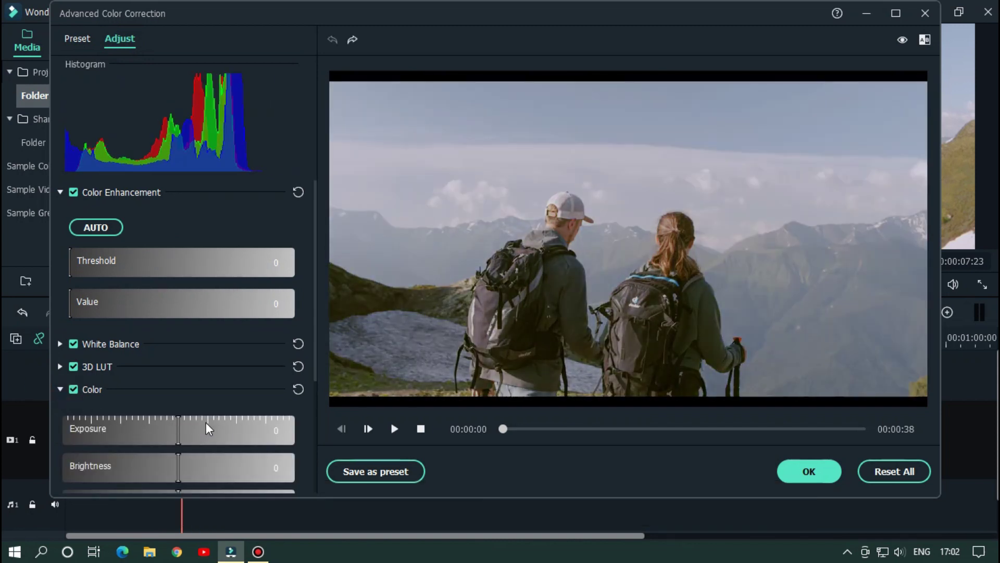
click(60, 192)
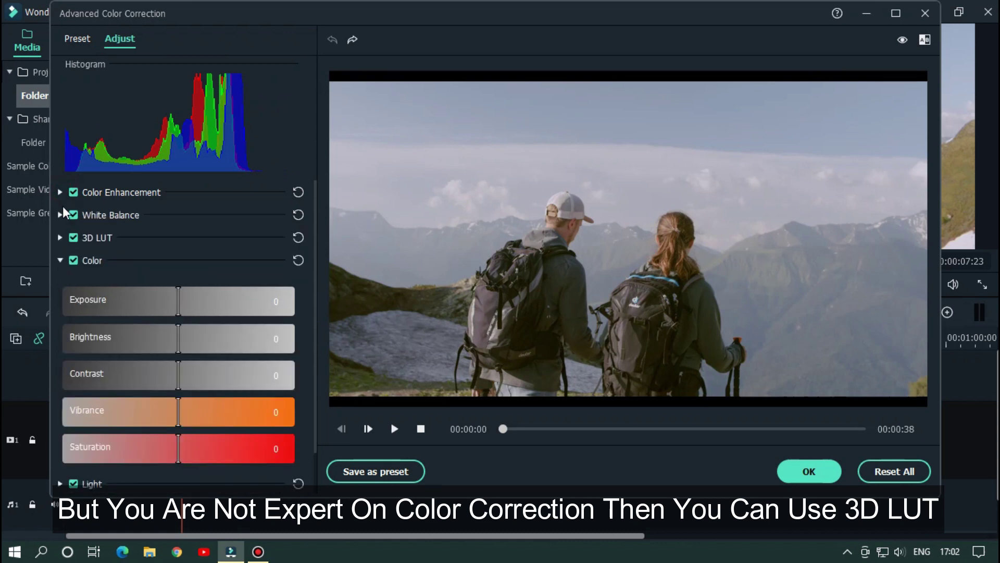
click(61, 260)
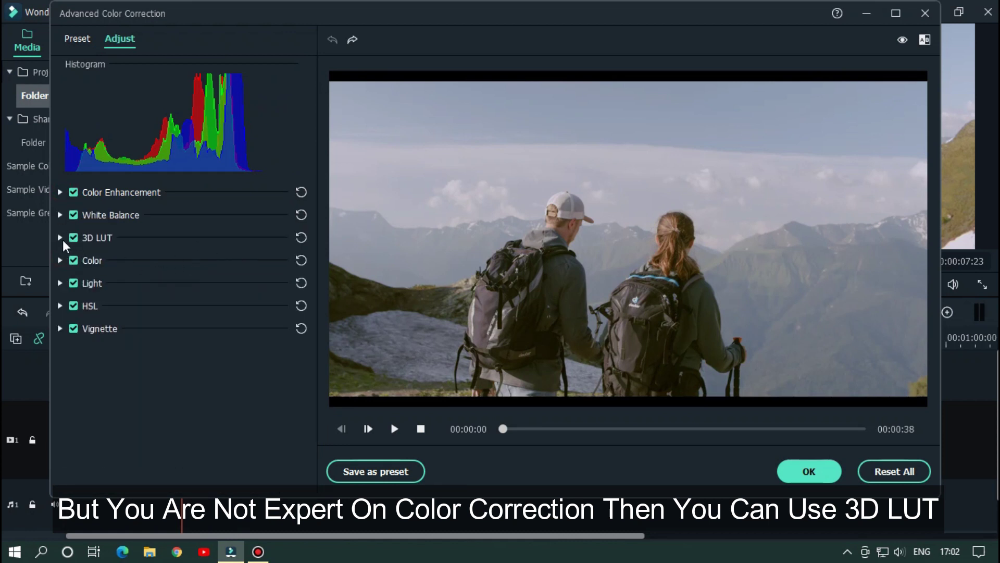
click(60, 237)
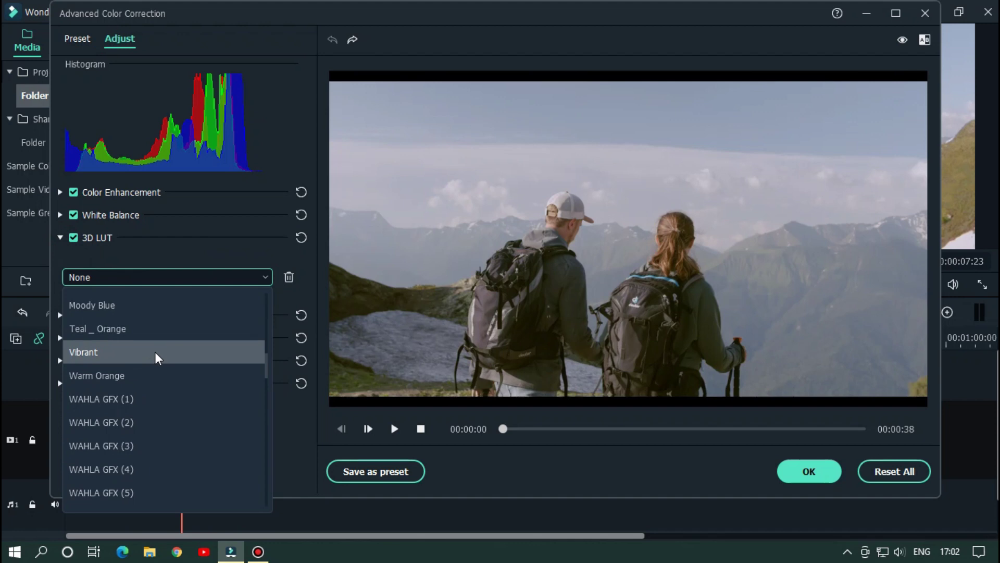
Step: Apply the Warm Orange 3D LUT and play a side-by-side before/after comparison of the grade
click(146, 372)
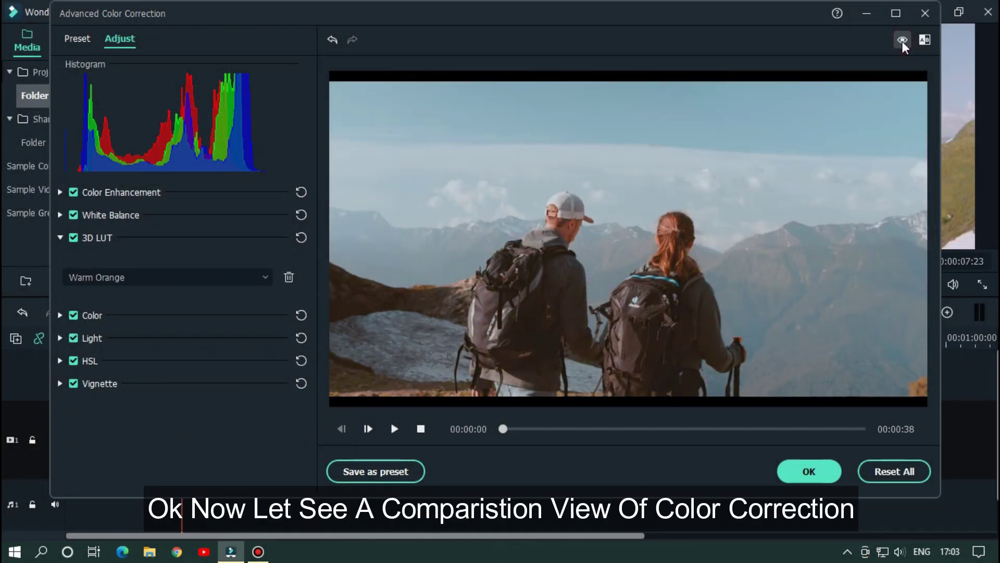
click(903, 45)
click(903, 41)
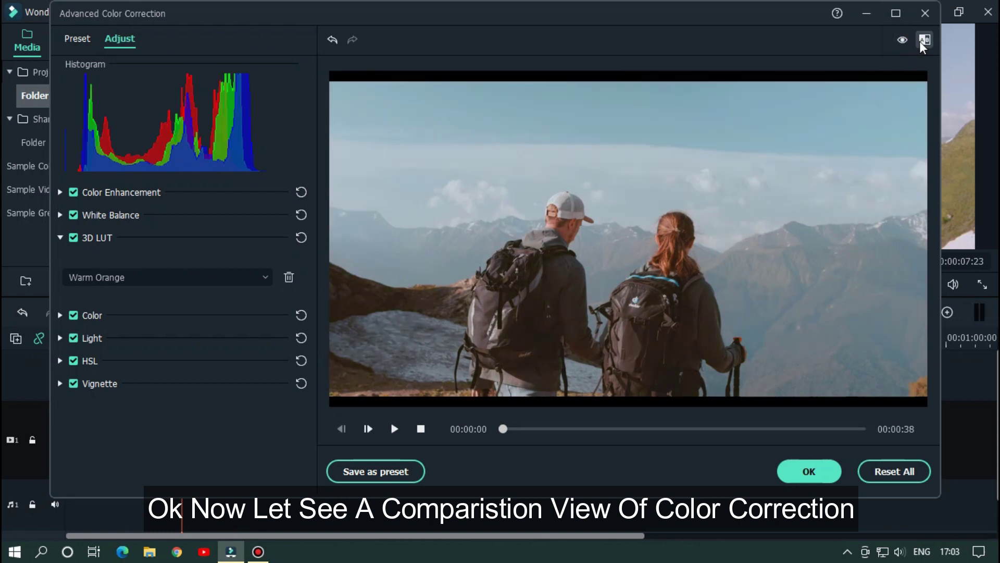
click(922, 45)
click(843, 84)
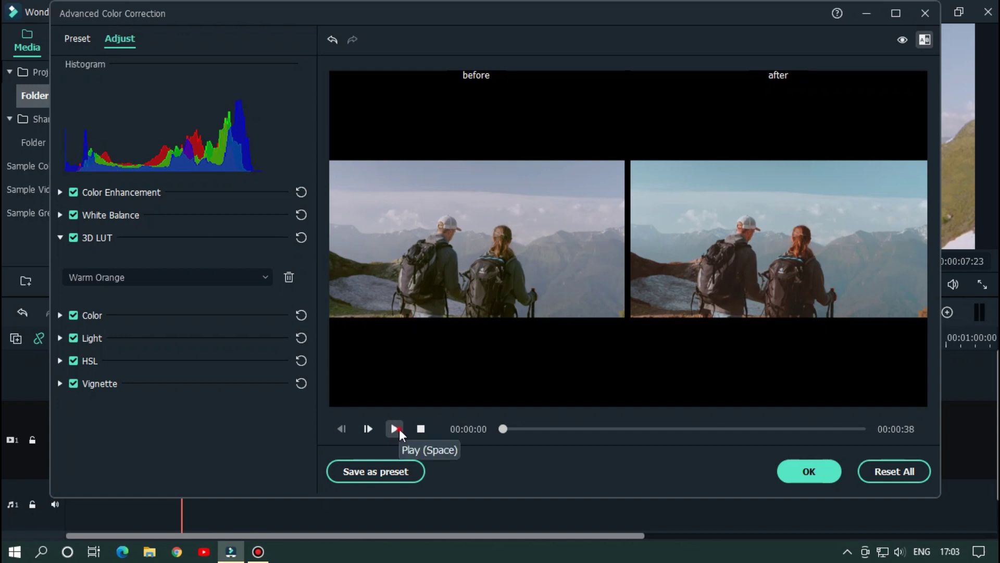
click(397, 429)
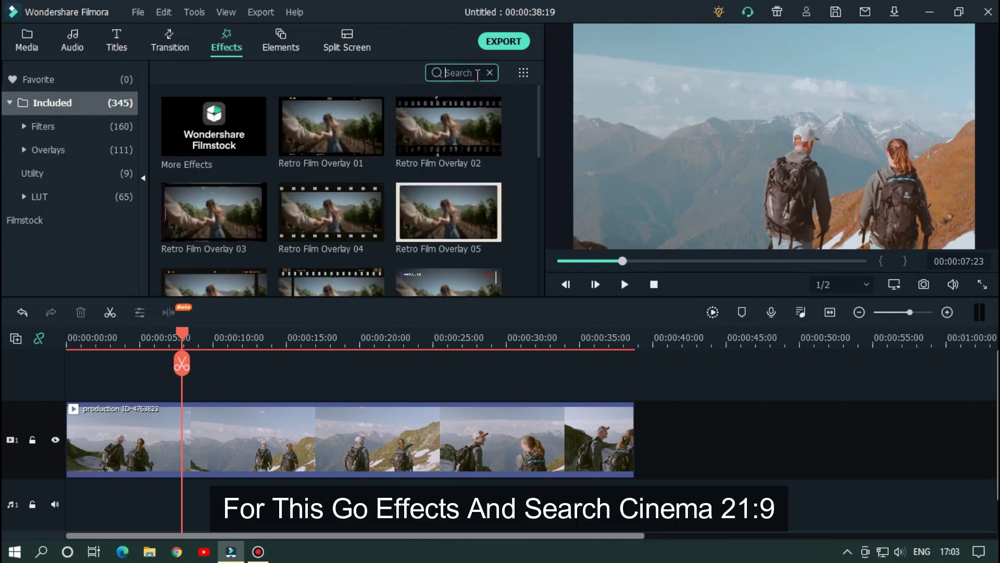
Step: Search 'cin', drop Cinema 21:9 onto the hiking clip, and set its border height to -0.16
text(cin)
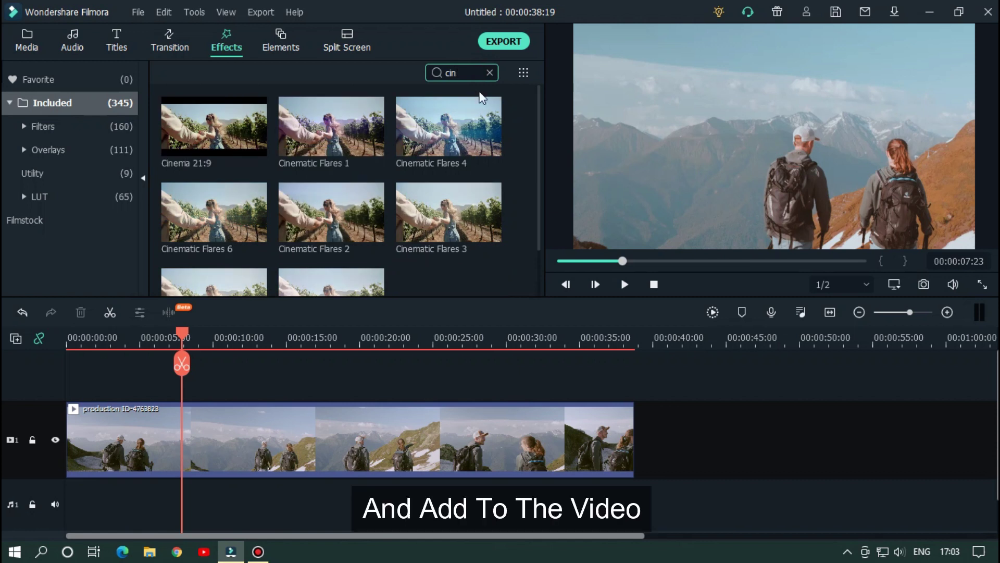
drag(223, 122, 188, 437)
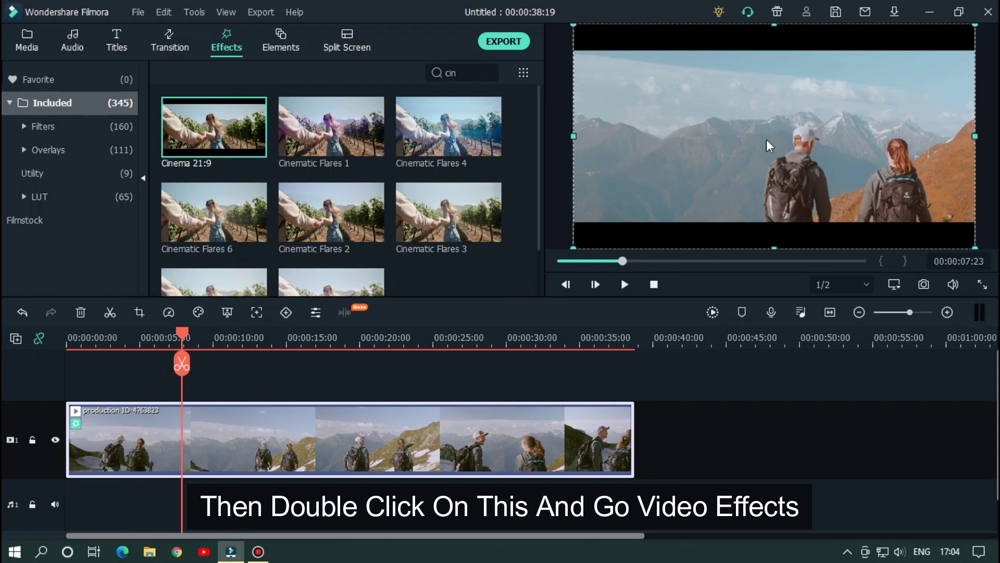
double_click(351, 436)
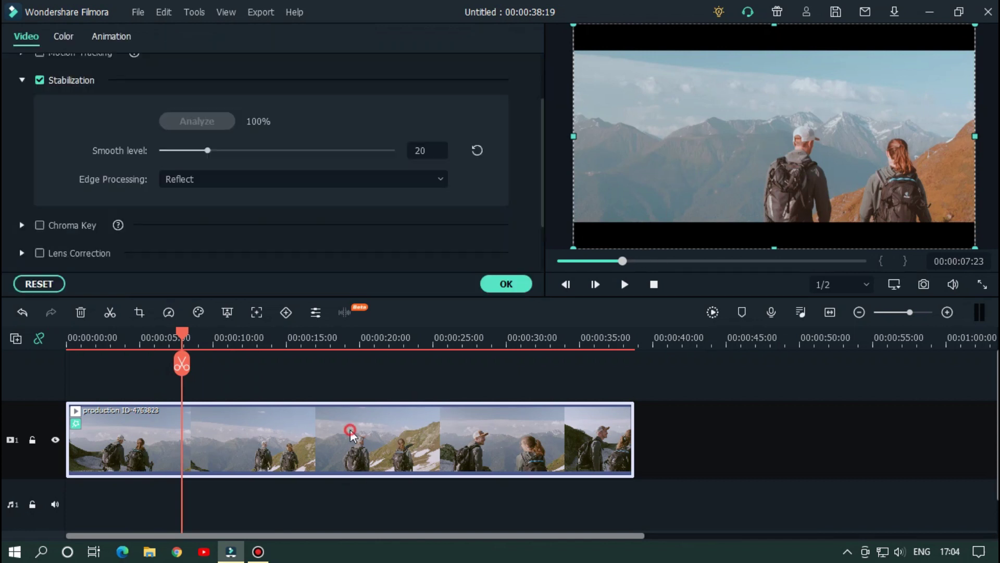
scroll(128, 189, down, 2)
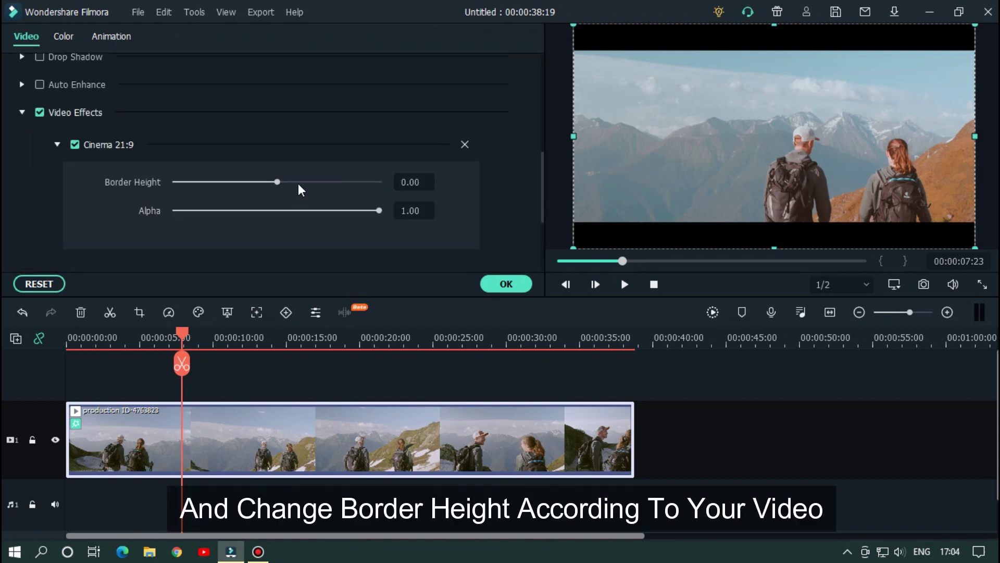
drag(280, 183, 262, 182)
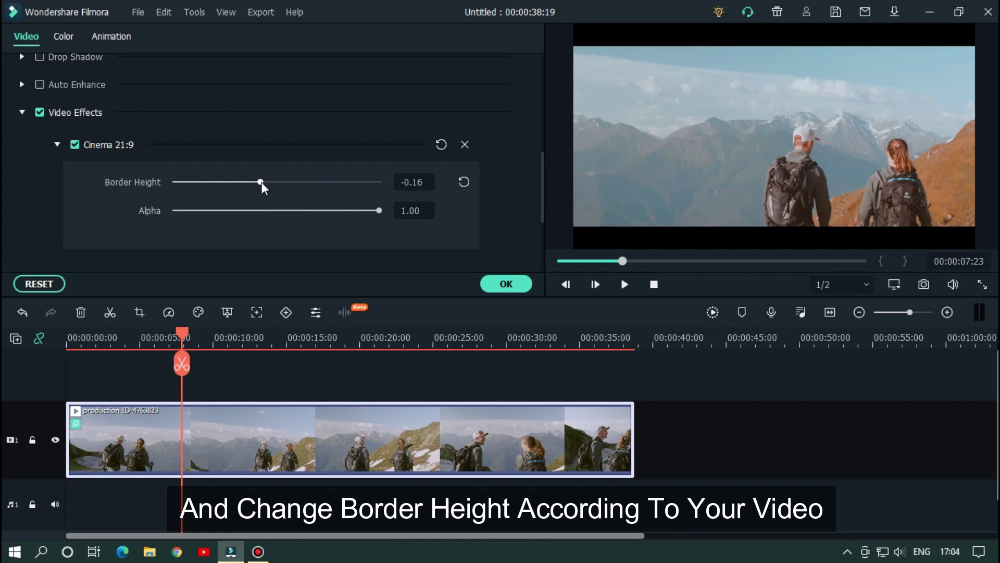
Step: Rewind the preview to the start and play the letterboxed hiking clip
click(716, 383)
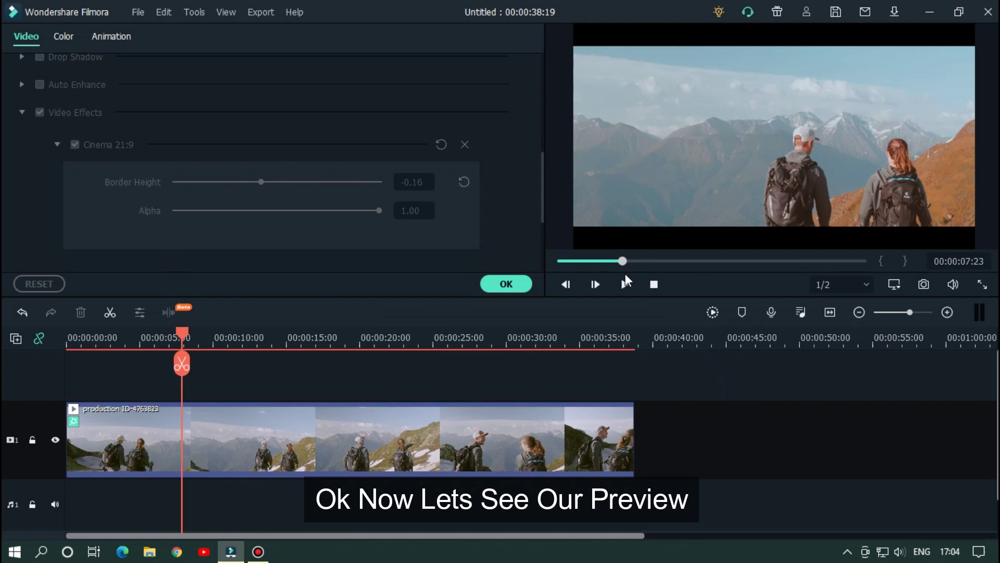
drag(618, 261, 543, 261)
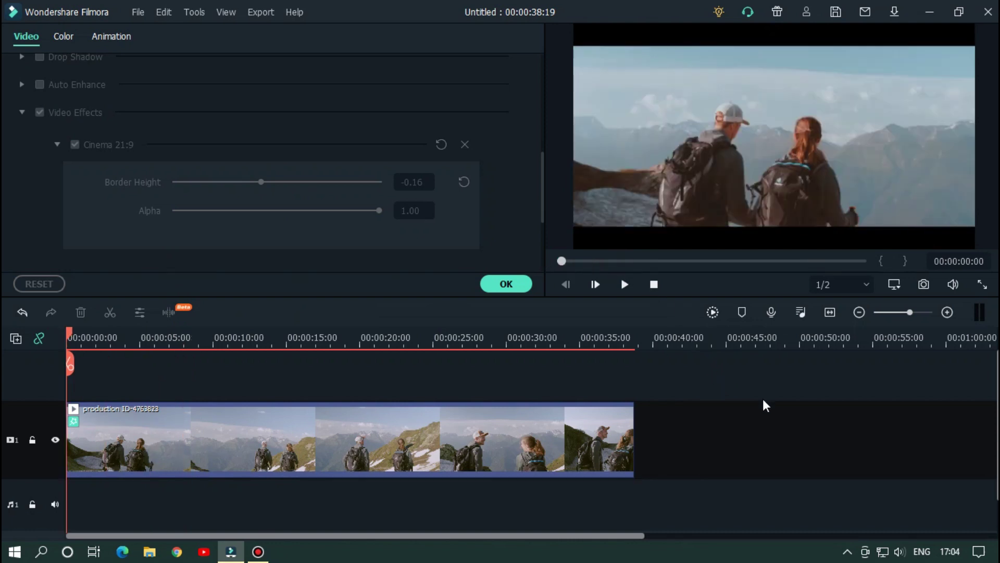
key(space)
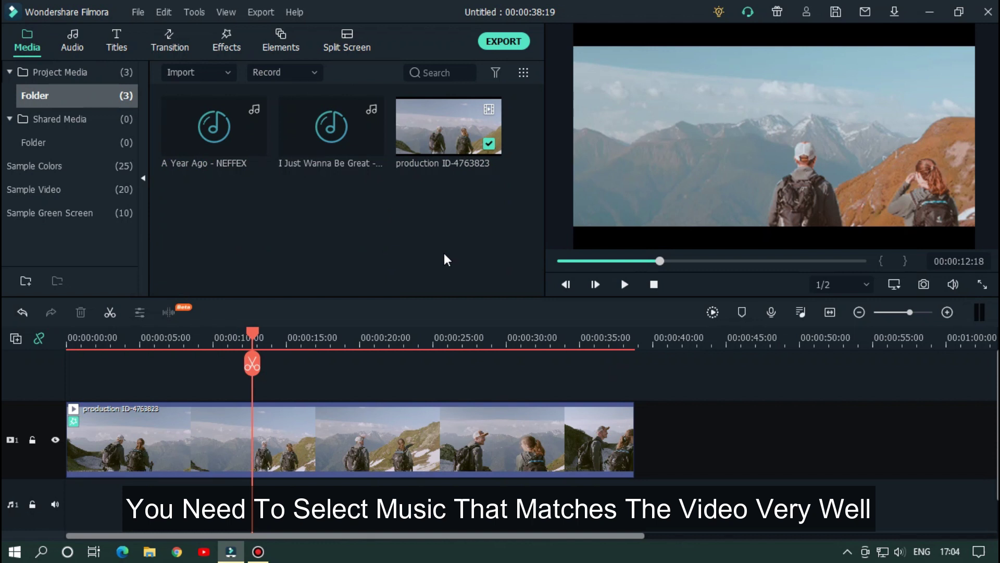
Step: Drop 'I Just Wanna Be Great - NEFFEX' onto audio track 1 and preview it with the video
drag(347, 121, 6, 503)
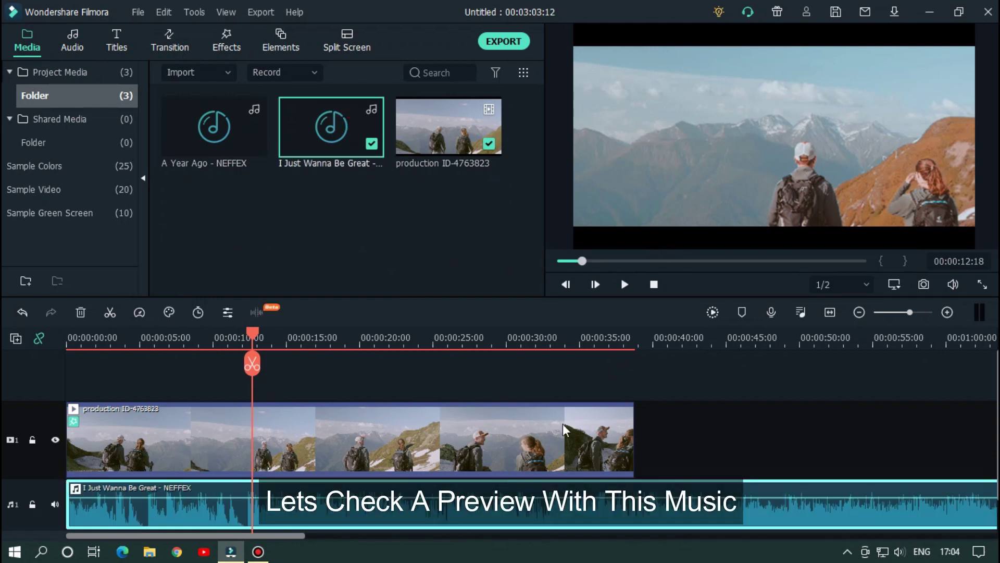
click(691, 385)
key(space)
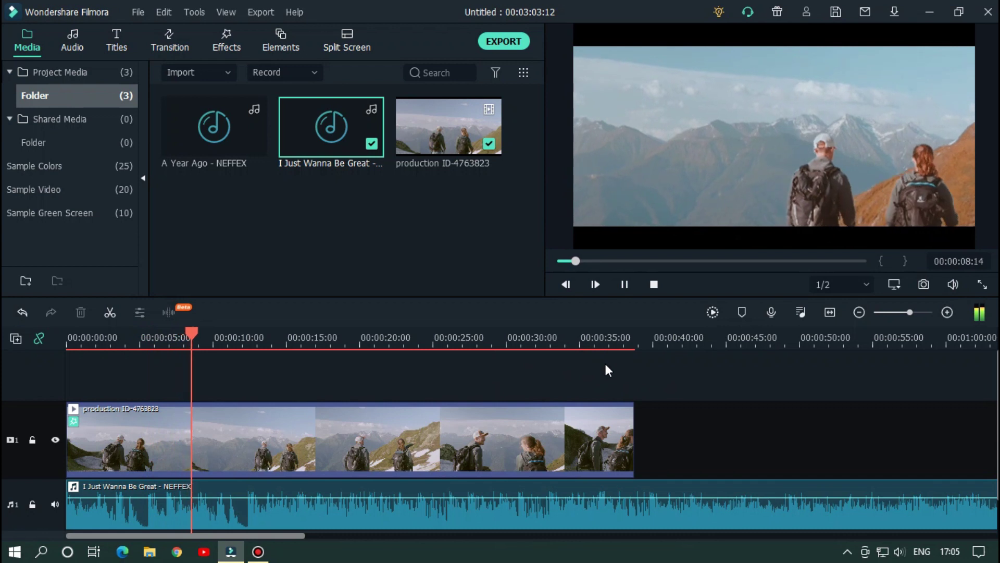
key(space)
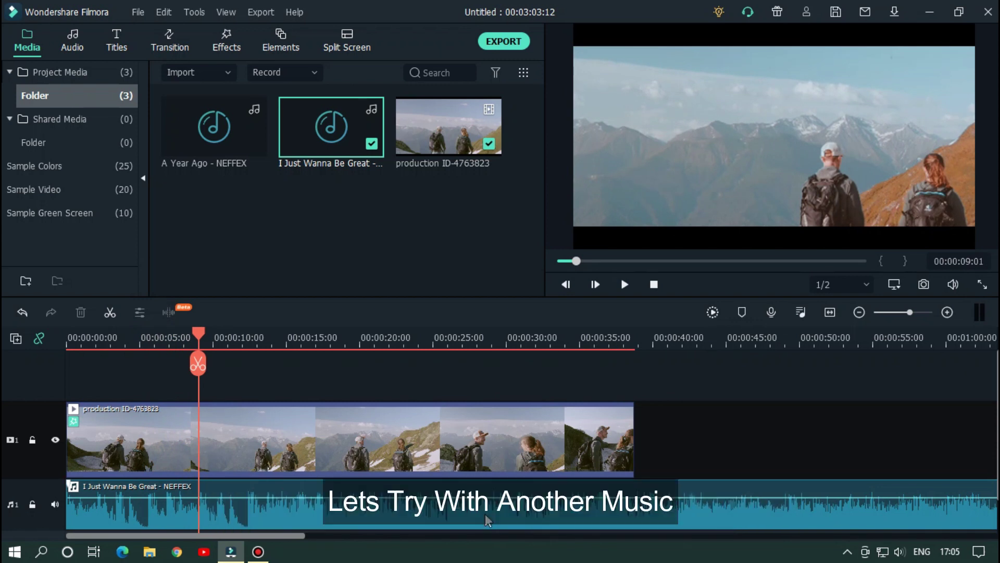
Step: Delete the current song, add 'A Year Ago - NEFFEX' to the audio track, and play from the start
click(487, 519)
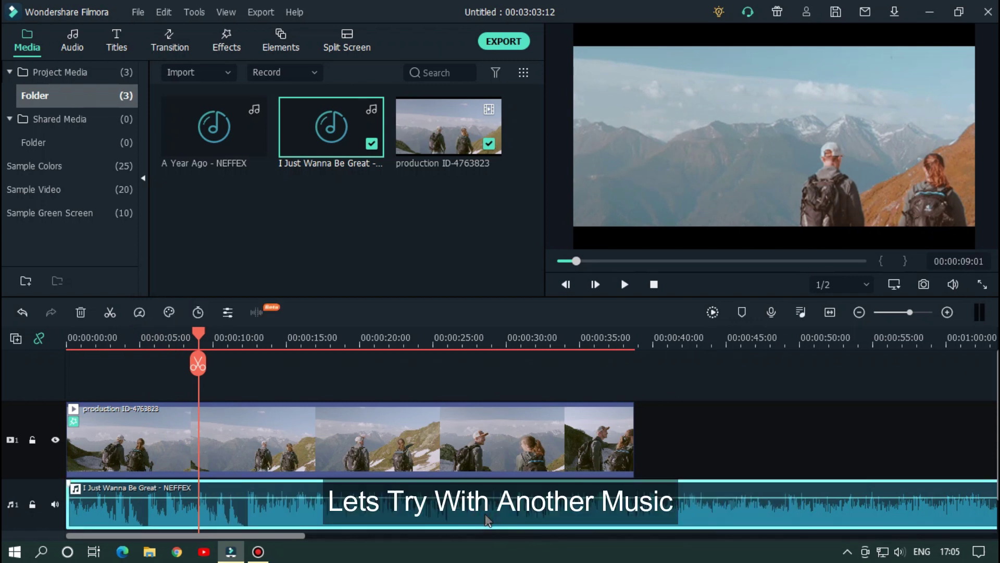
key(Delete)
drag(230, 162, 459, 472)
click(701, 373)
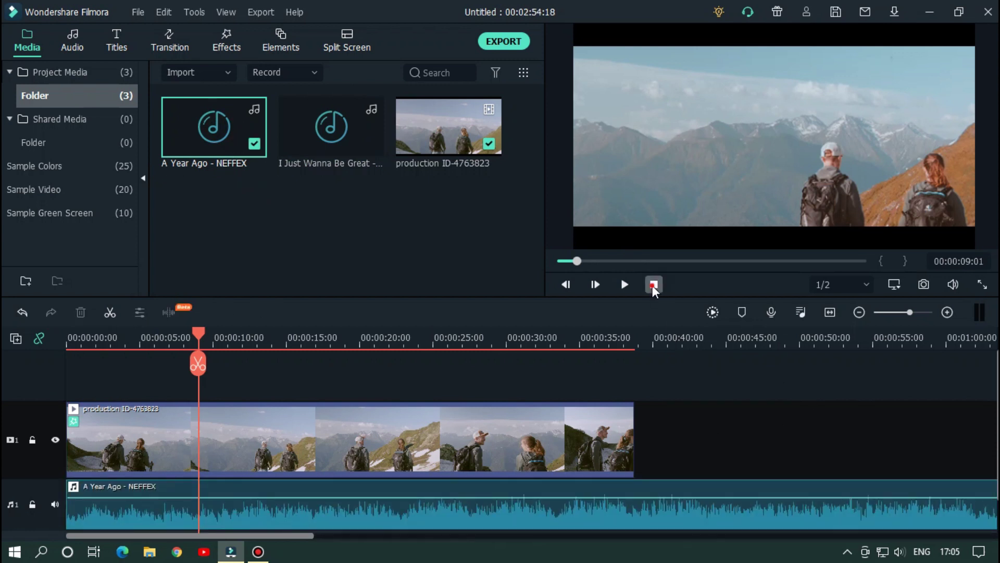
click(653, 285)
key(space)
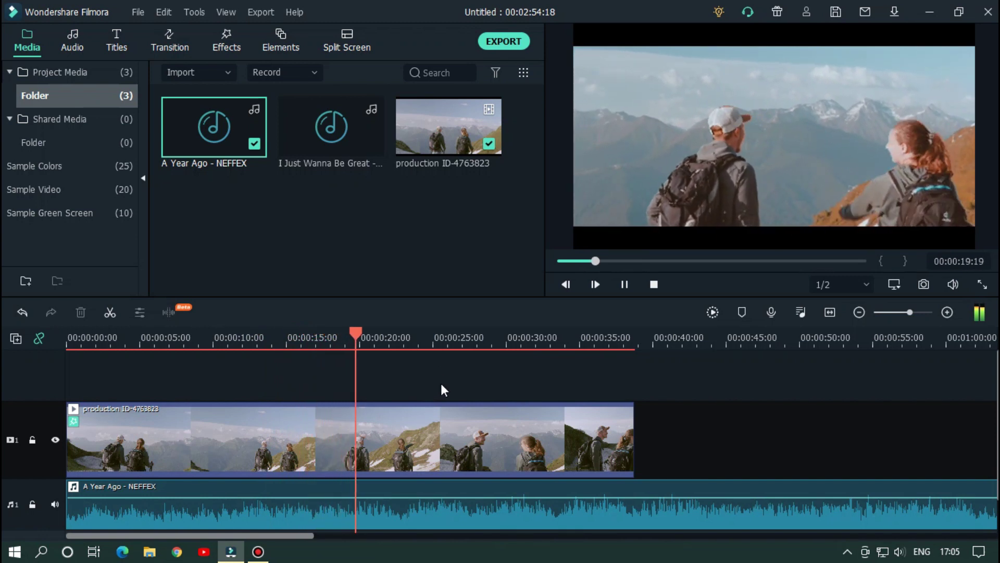
Step: Trim the hiking clip to end at 00:00:22:19 and cut the music off at the same point
click(435, 426)
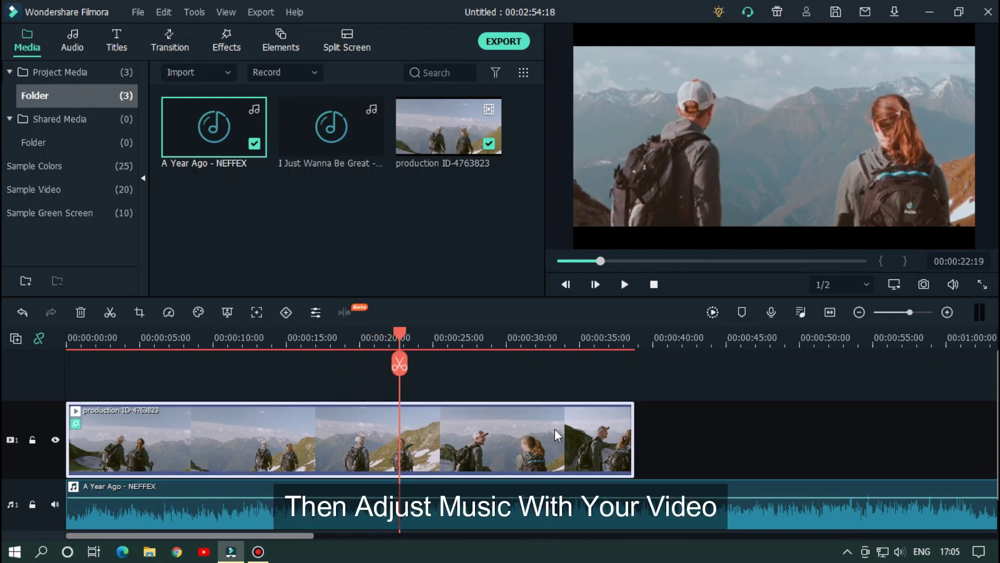
drag(635, 423, 399, 435)
click(408, 376)
key(Delete)
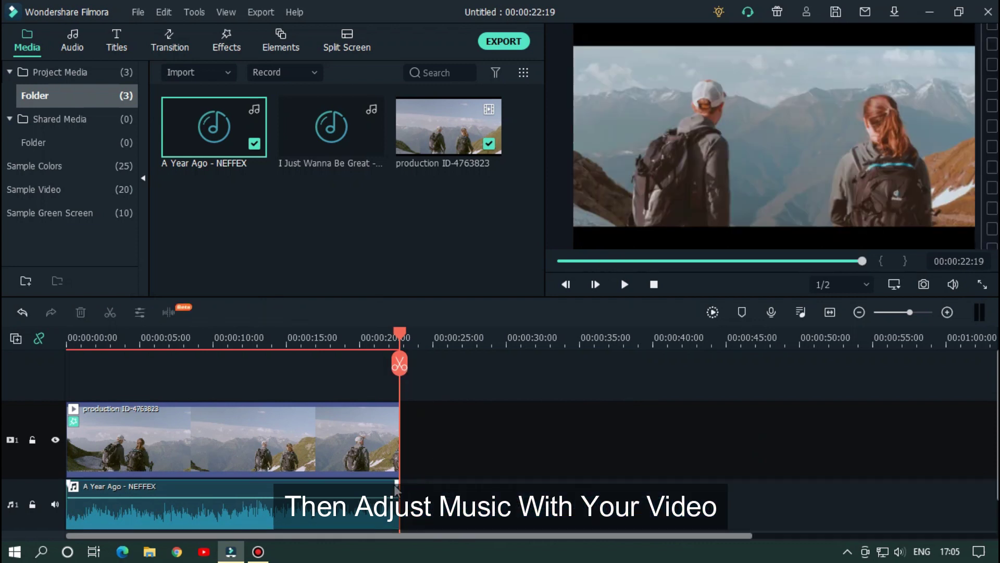
Step: Add fade-out and fade-in handles to the music and replay the ending to hear the fade
drag(397, 483, 373, 486)
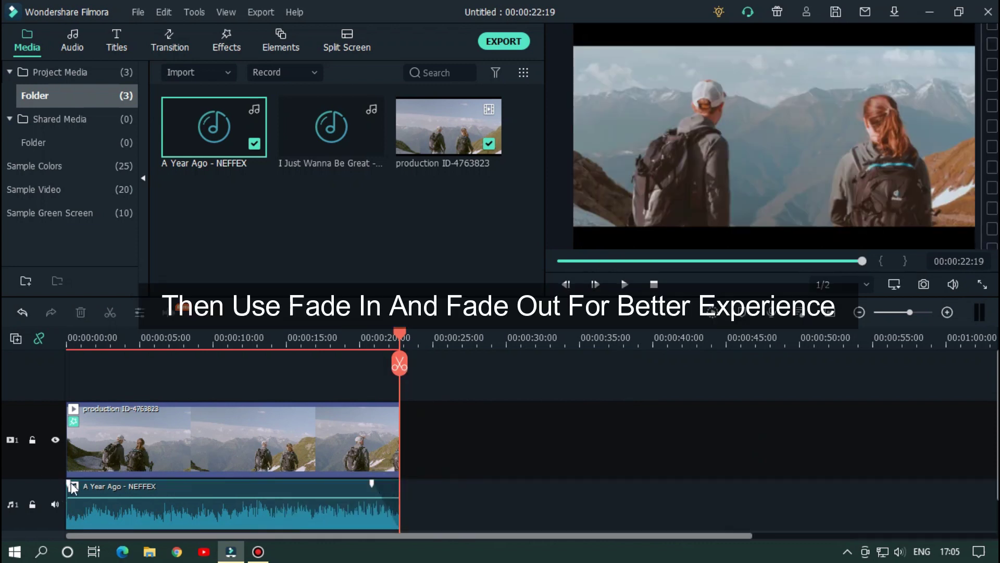
click(73, 489)
drag(72, 484, 95, 487)
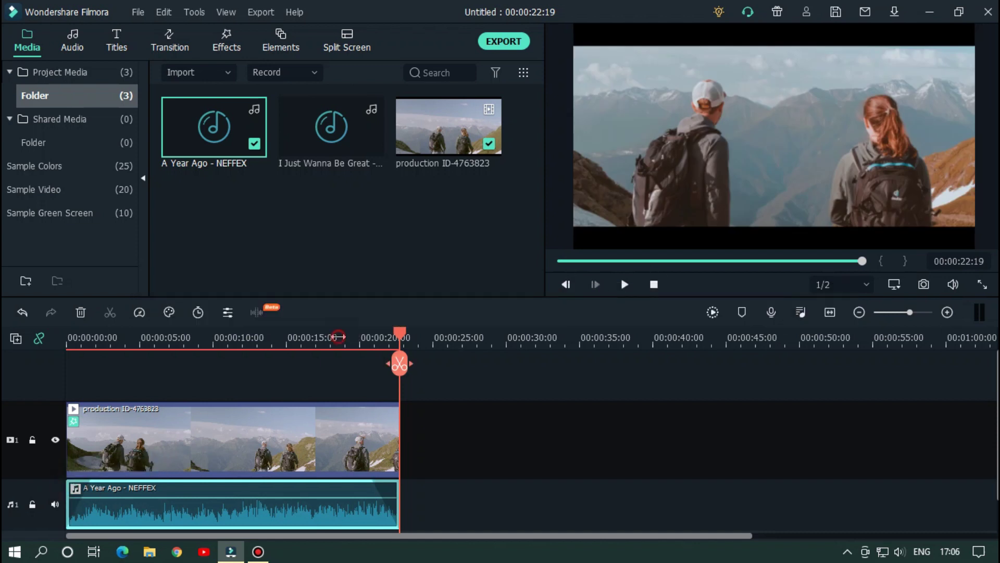
click(339, 337)
click(646, 417)
key(space)
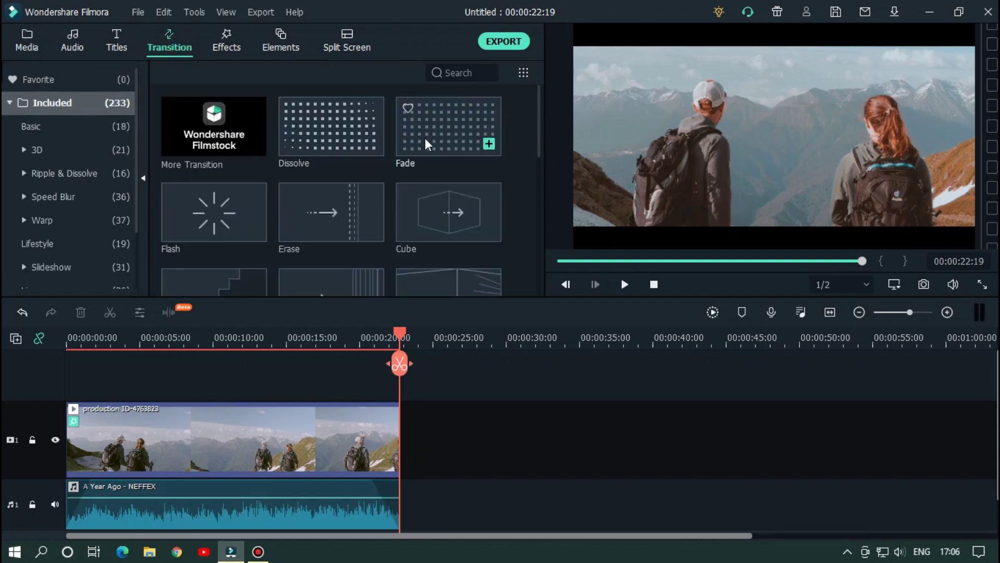
Step: Drop a Fade transition on the hiking clip's end and preview the fade to black
drag(426, 144, 371, 443)
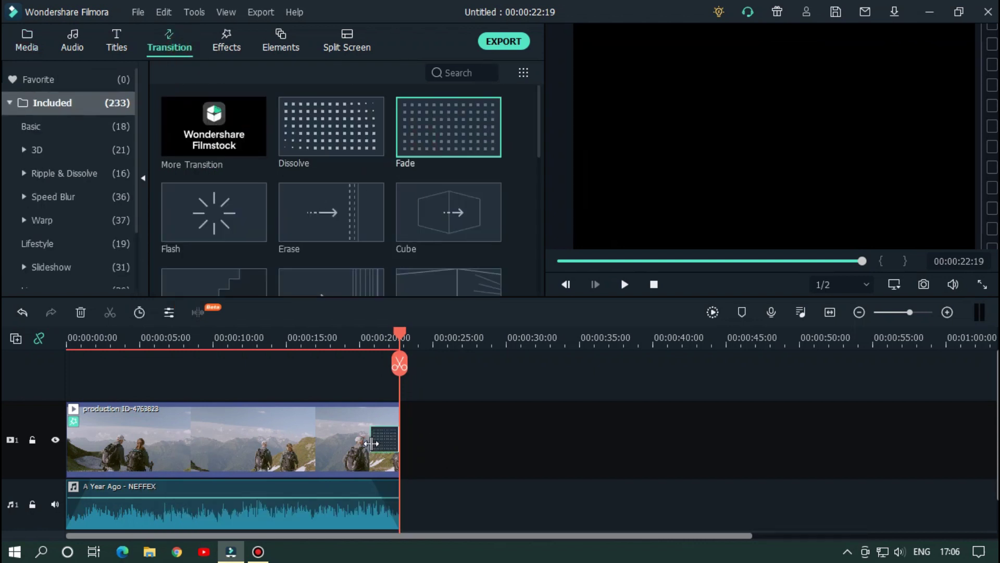
key(space)
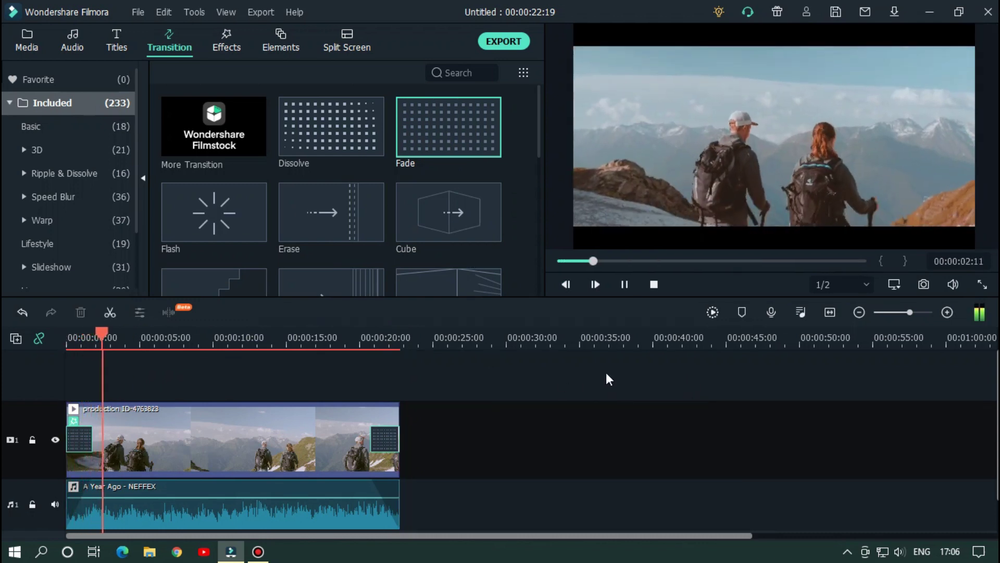
click(336, 336)
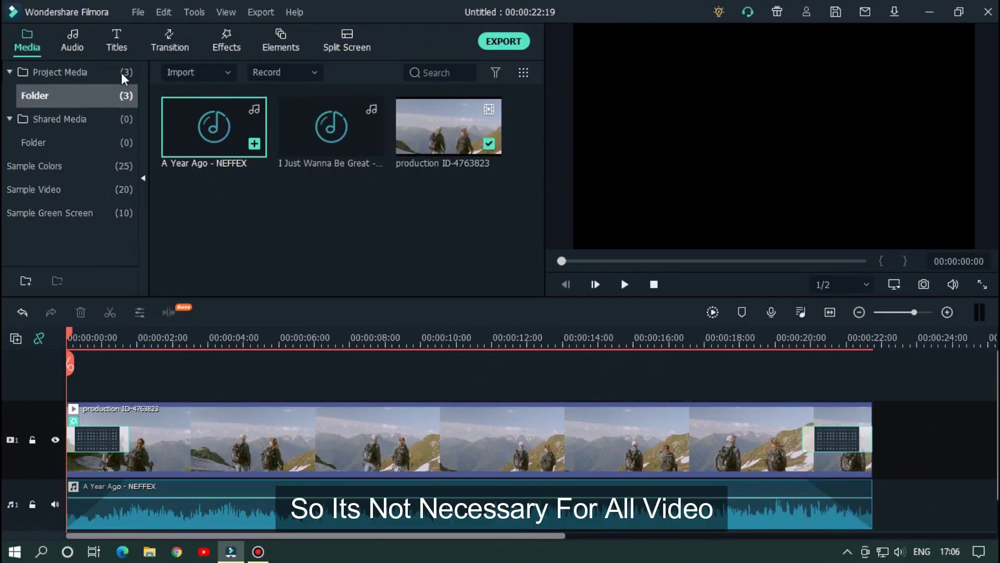
Step: Place the Default Title on a new track near 2 seconds, lengthen it, and open its text editor
click(116, 41)
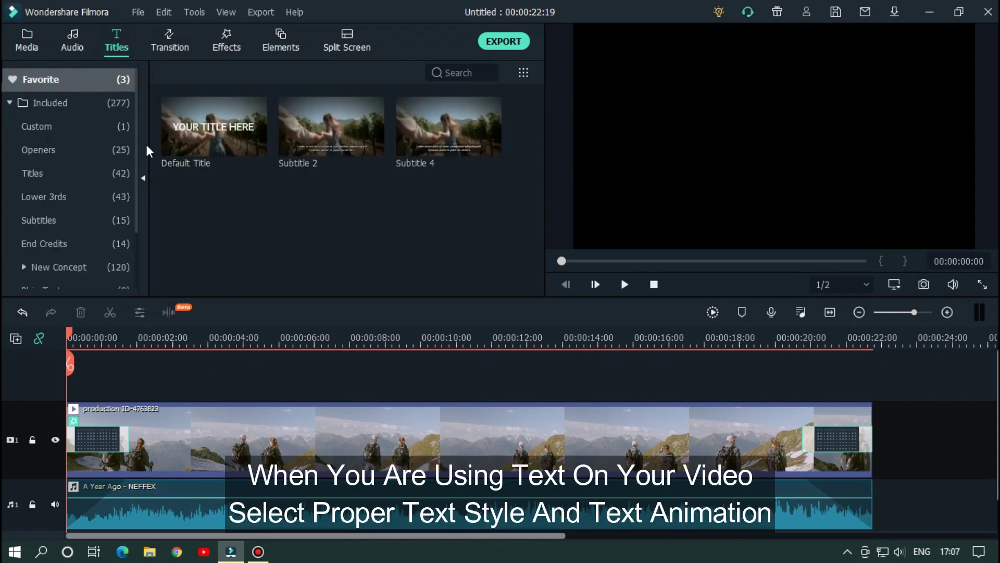
drag(207, 306, 164, 411)
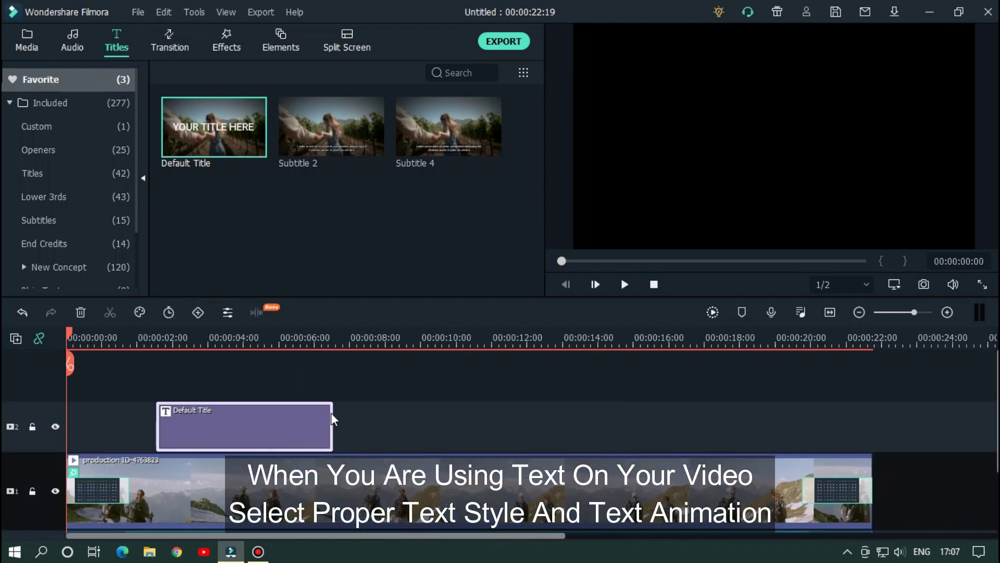
drag(334, 411, 519, 411)
double_click(458, 429)
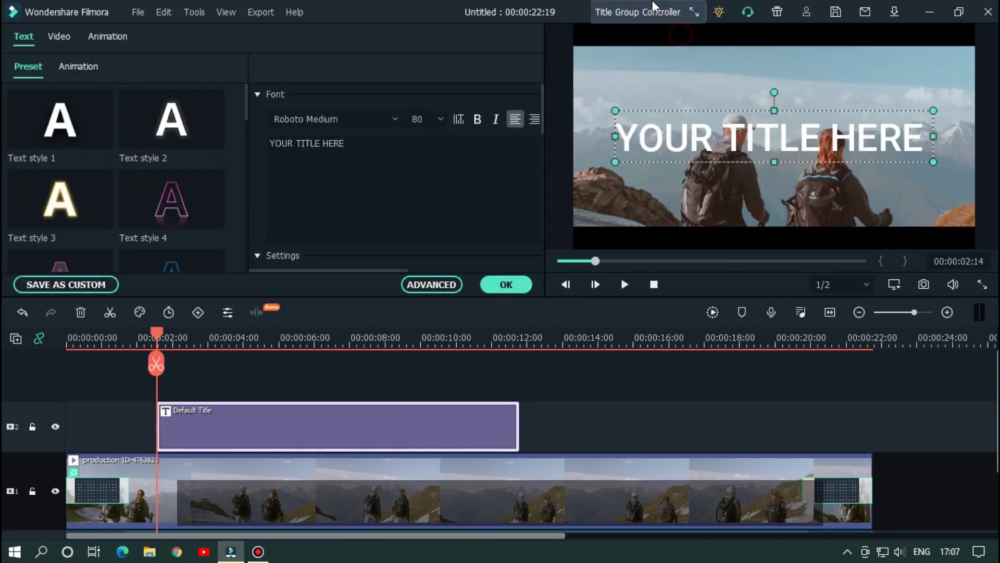
Step: Replace the title text with TRAVEL in the Advanced text editor
click(431, 284)
triple_click(227, 136)
text(TRAVEL)
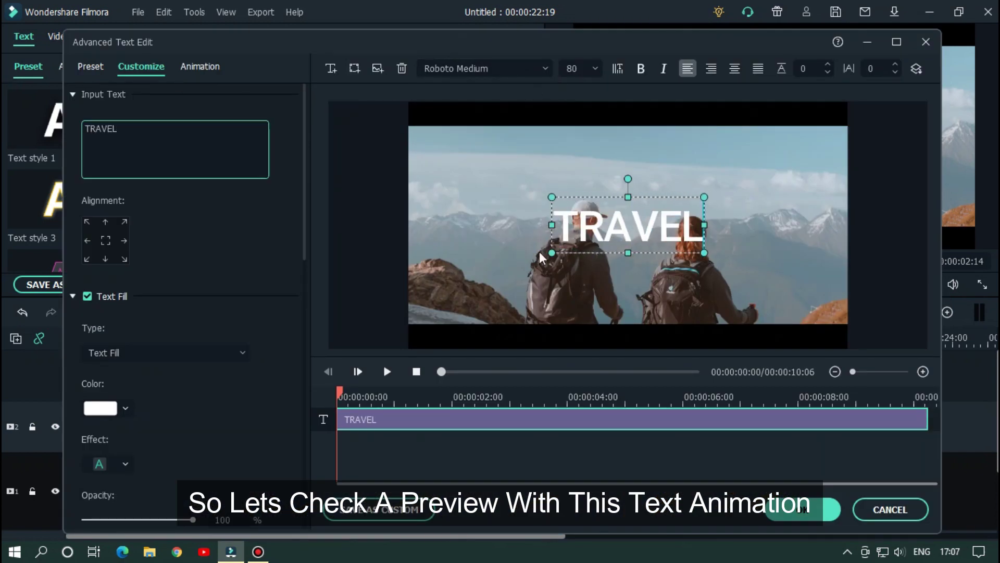
Step: Apply the Stretch in and zoom in 1 animation and play a preview of it
click(201, 67)
scroll(257, 313, down, 10)
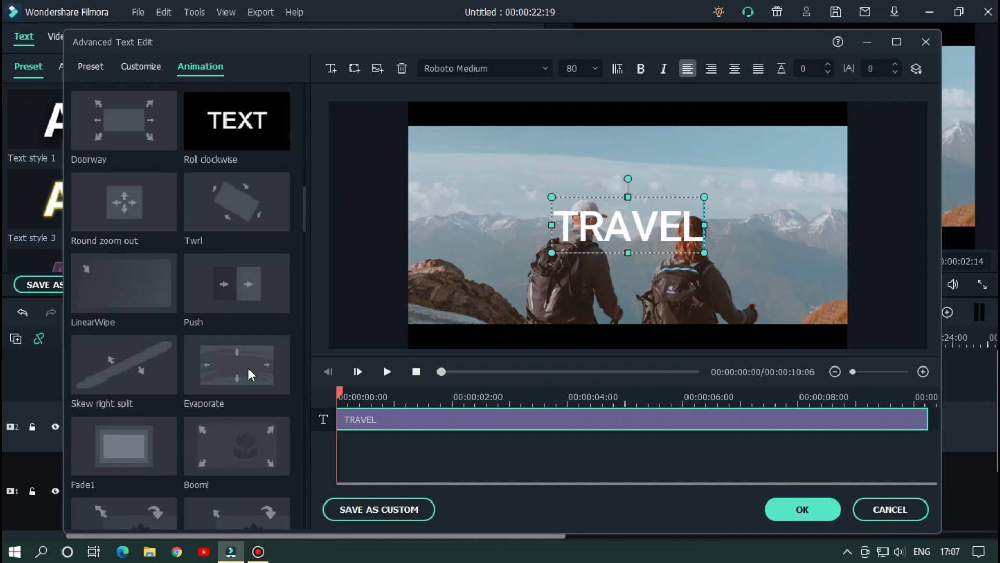
scroll(236, 380, down, 6)
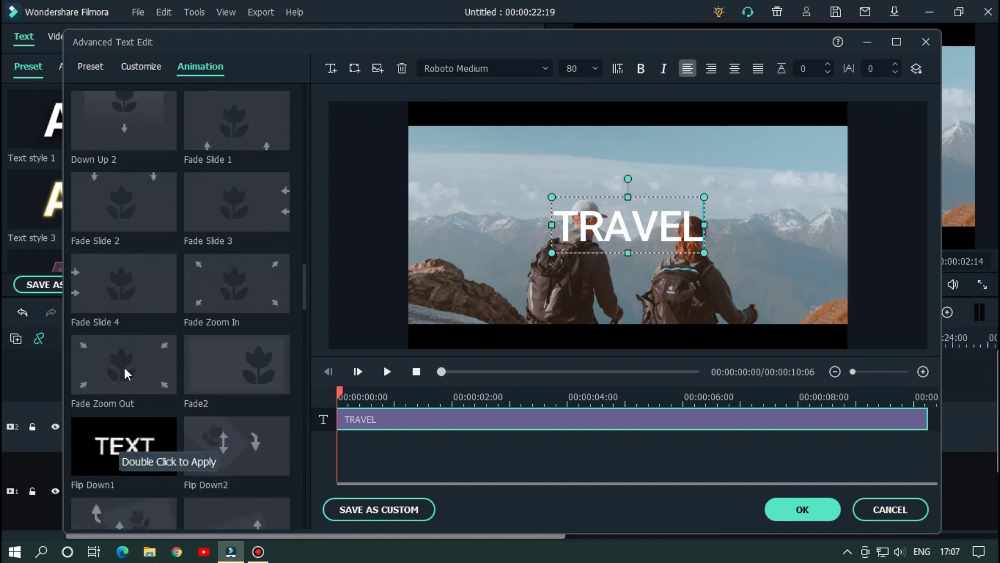
scroll(245, 384, down, 5)
scroll(248, 368, down, 5)
click(247, 368)
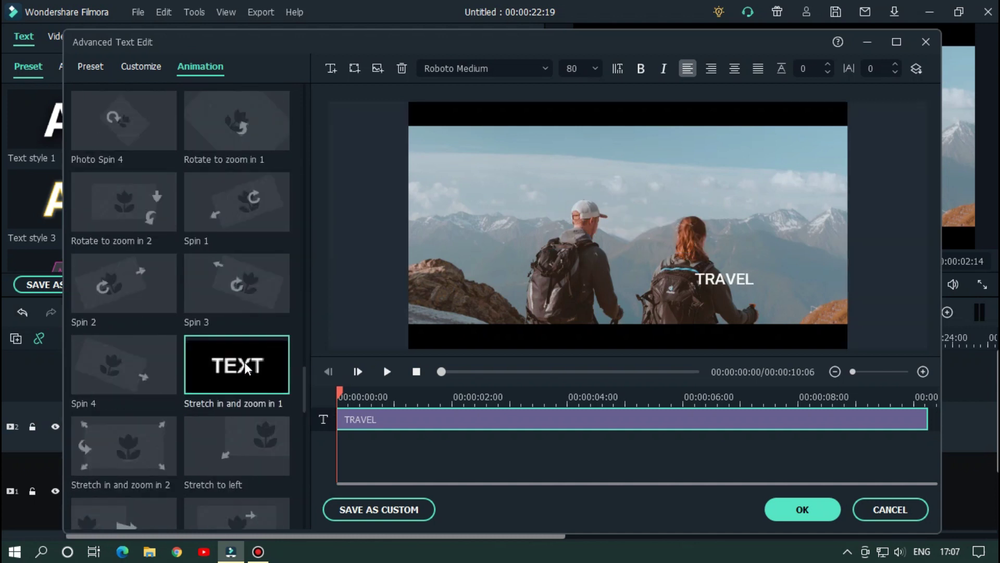
click(427, 436)
key(space)
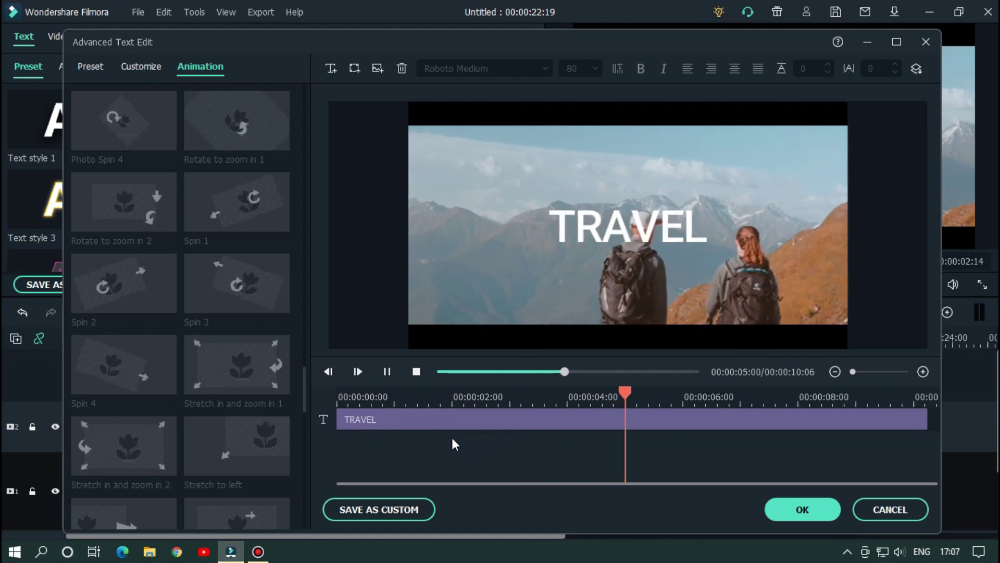
click(594, 372)
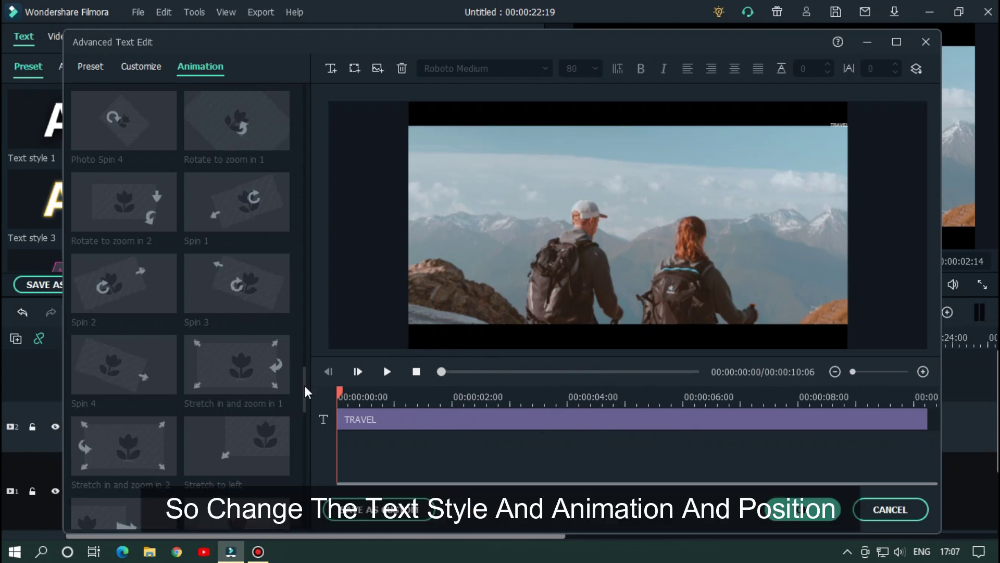
Step: Retype the title as Travel and set its font to GlossAndBloom at size 90
click(370, 427)
scroll(157, 323, up, 10)
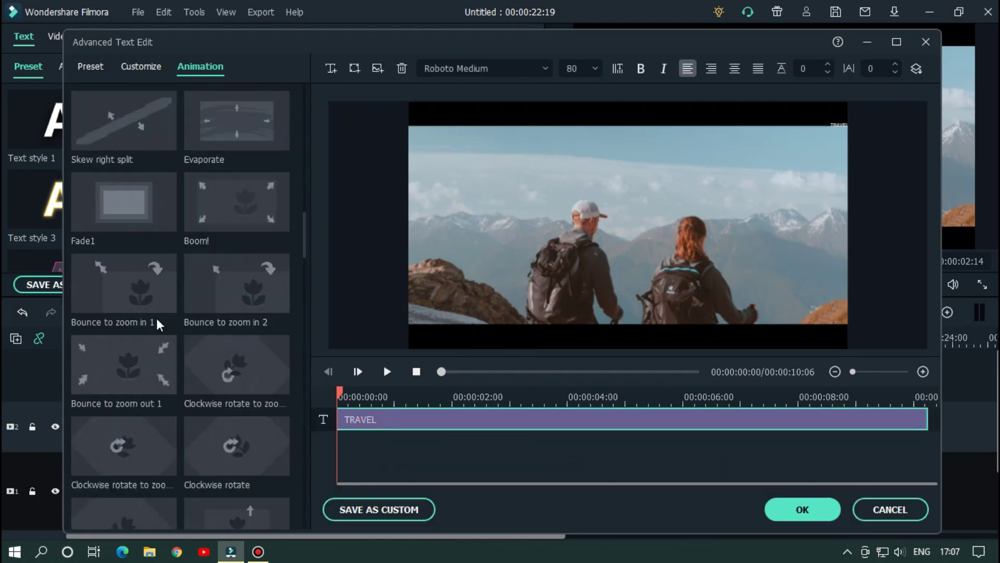
click(140, 66)
key(ctrl+a)
text(Travel)
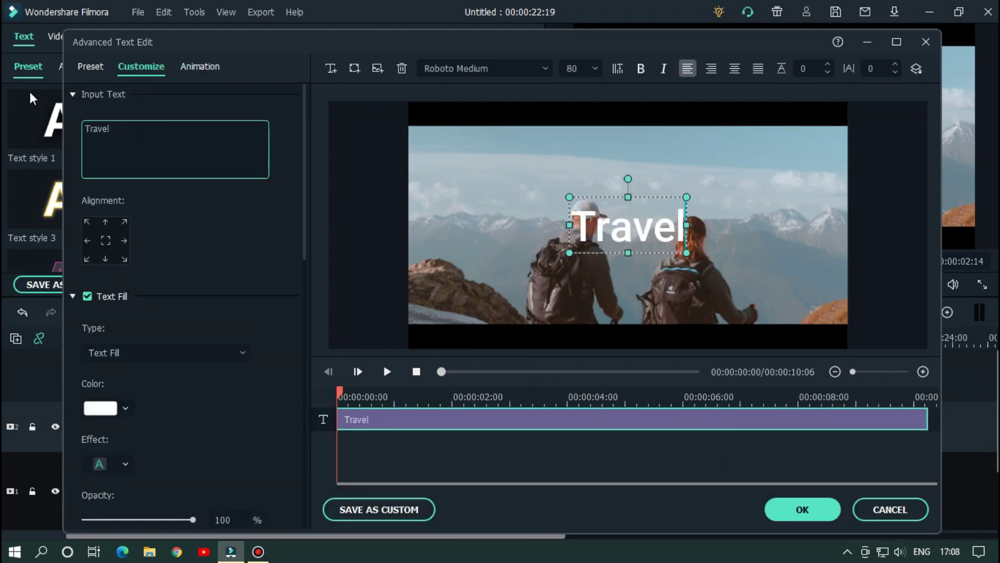
click(484, 68)
text(GlossAndBloom)
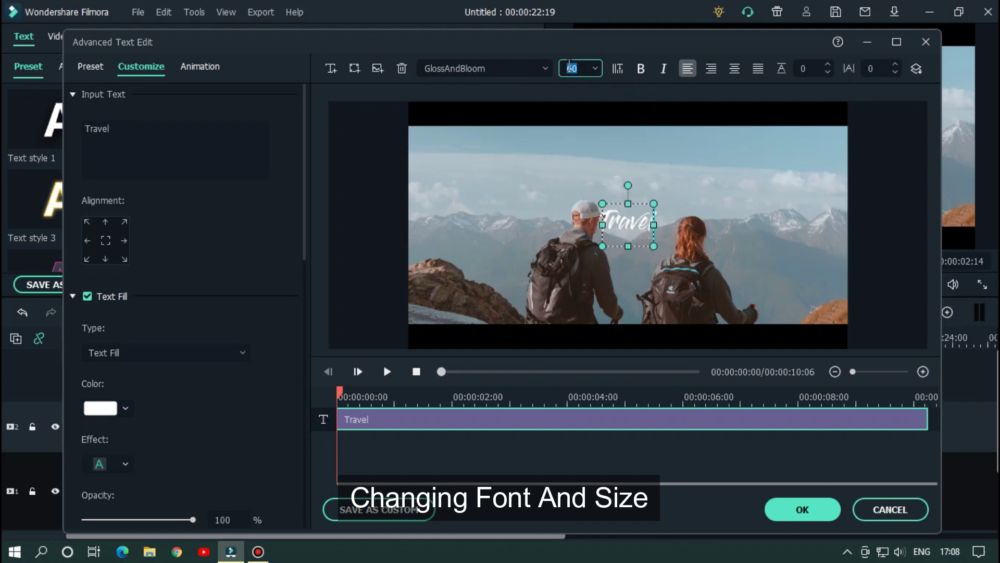
text(90)
Step: Give the text a black border and a shadow, then move it to the frame's lower left
scroll(177, 327, down, 6)
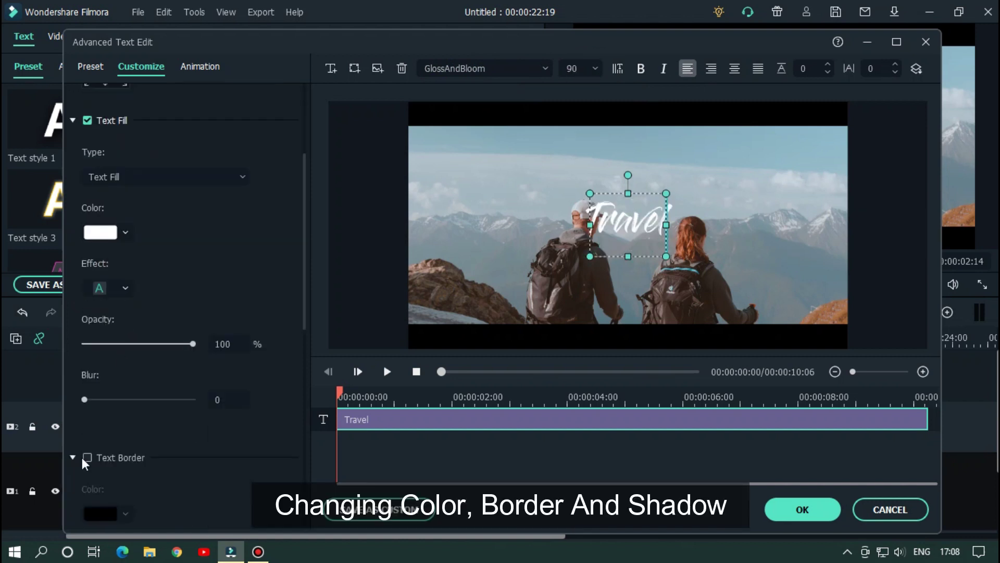
click(87, 324)
click(125, 380)
click(89, 457)
scroll(260, 396, down, 2)
scroll(87, 331, down, 3)
click(87, 326)
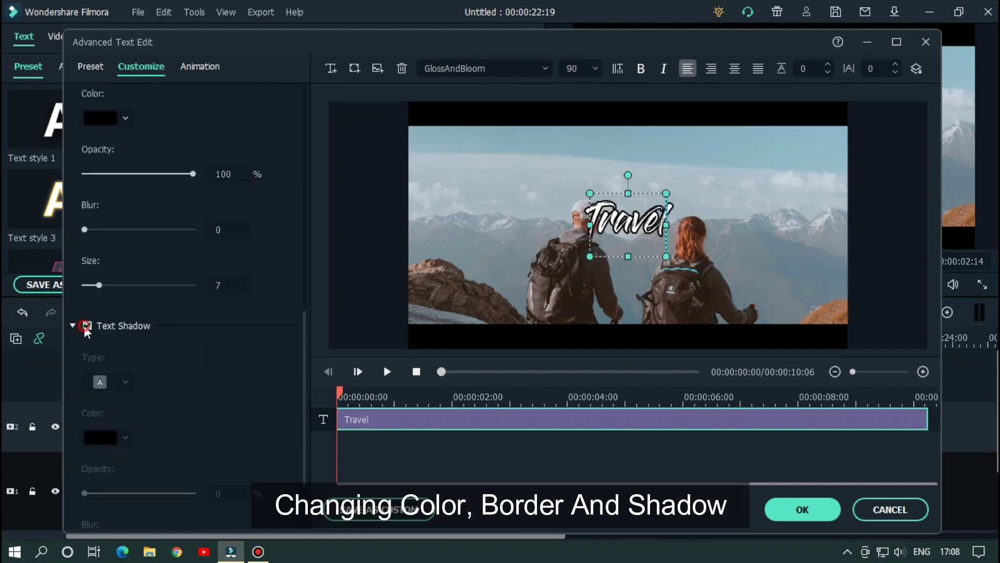
drag(645, 193, 478, 269)
Step: Try the Type Writer, Fade1 and Fade2 animations on the Travel title
click(200, 66)
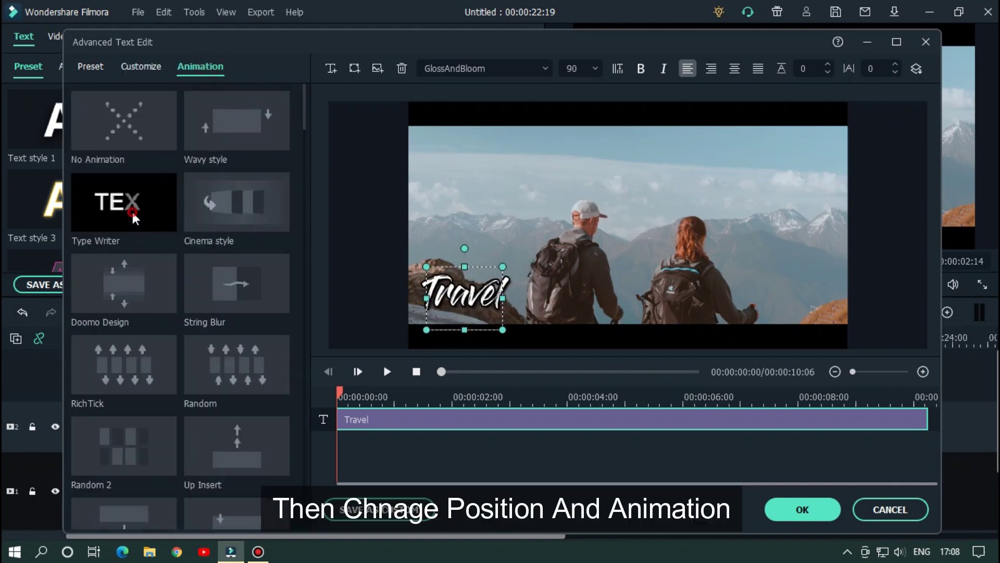
click(123, 202)
scroll(212, 266, down, 3)
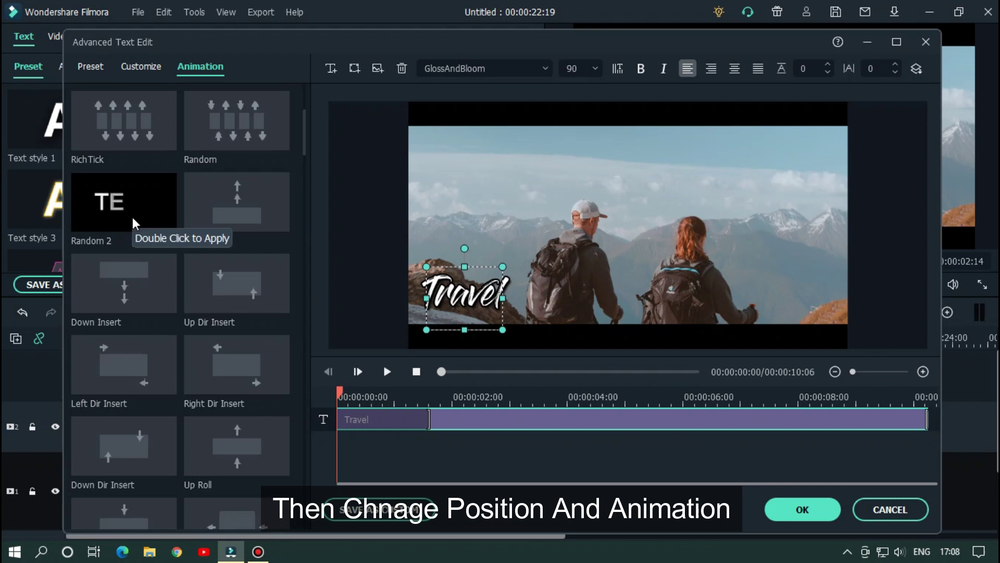
scroll(157, 313, down, 3)
scroll(169, 369, down, 10)
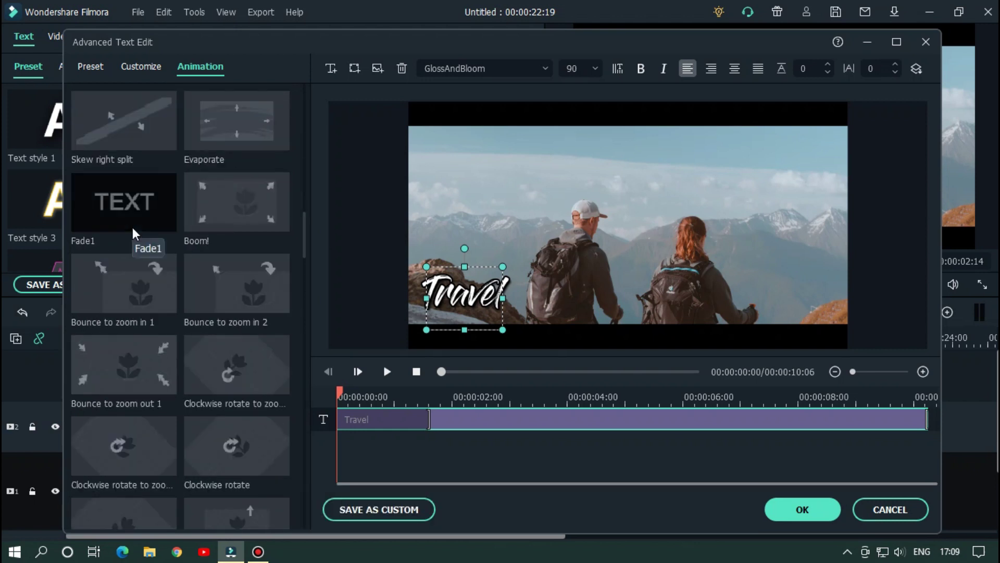
click(134, 225)
scroll(238, 376, down, 6)
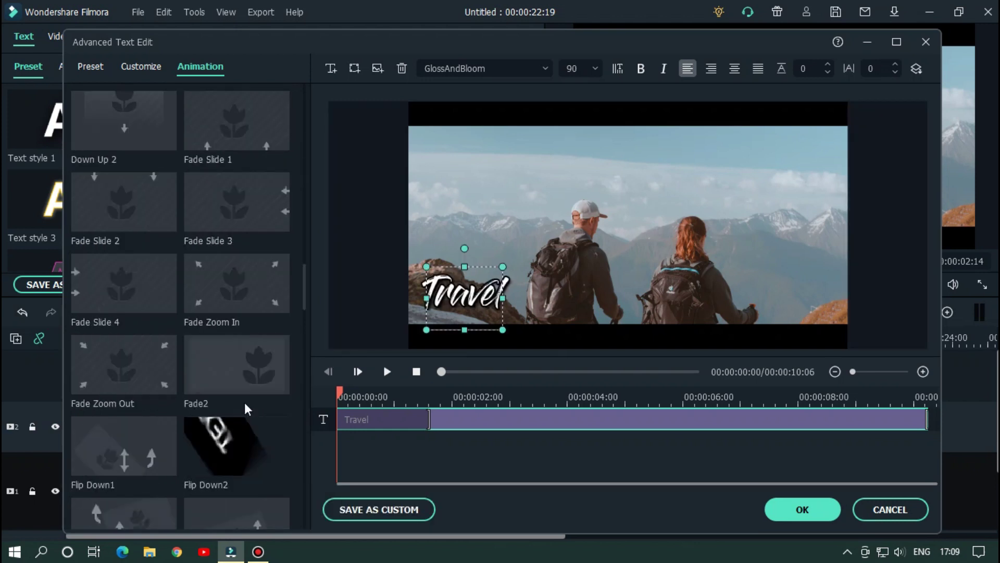
click(238, 376)
Step: Settle on the LinearWipe animation and replay the preview from the start
scroll(238, 376, down, 15)
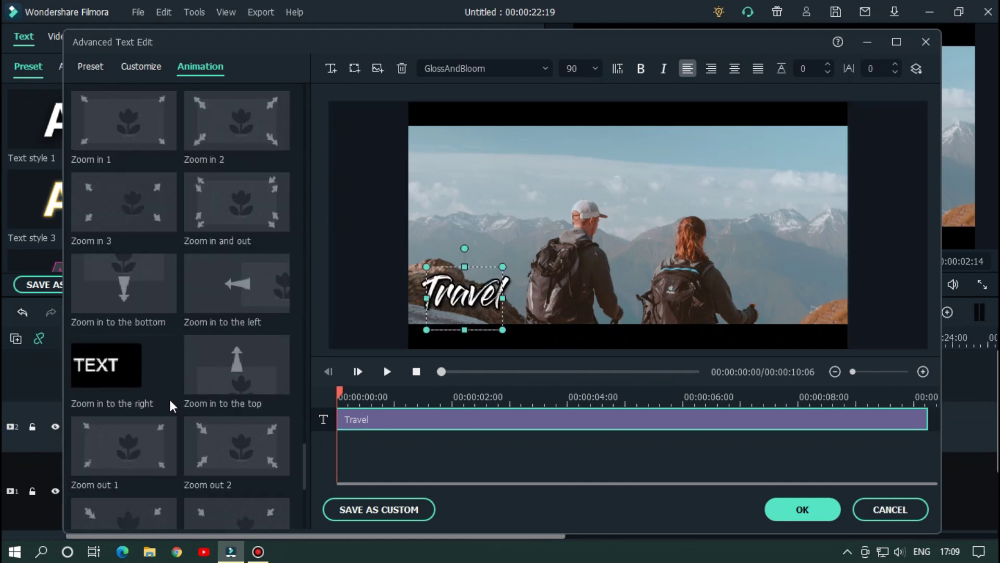
scroll(200, 385, up, 18)
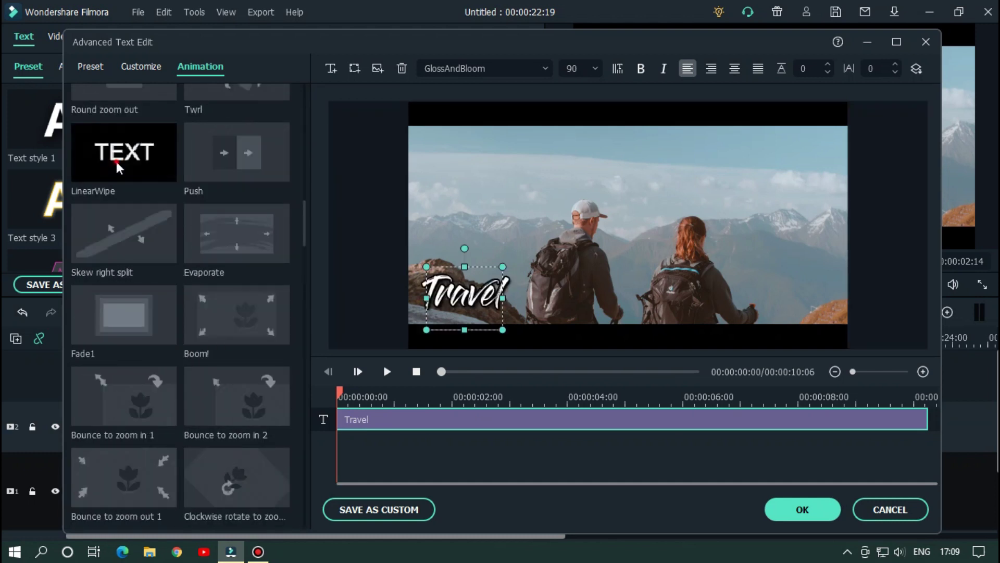
click(123, 152)
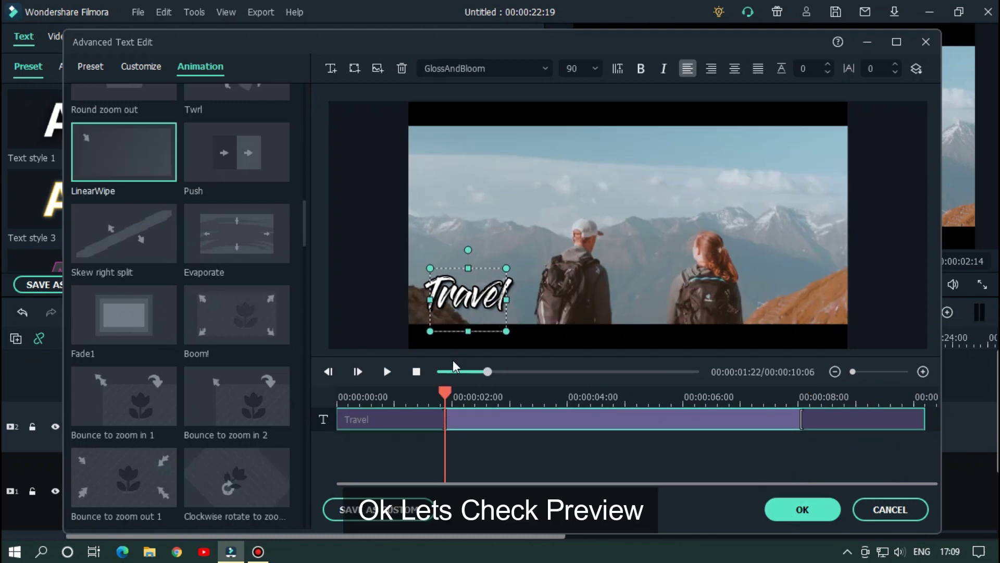
drag(444, 397, 338, 397)
key(space)
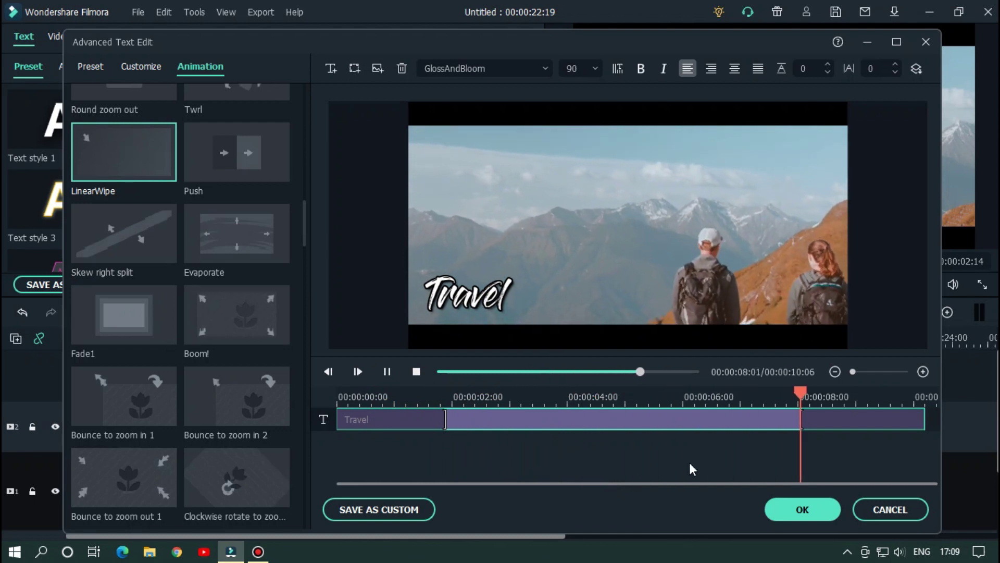
Step: Confirm the text edits and stretch the Travel title clip to end at 00:00:19:18
click(801, 509)
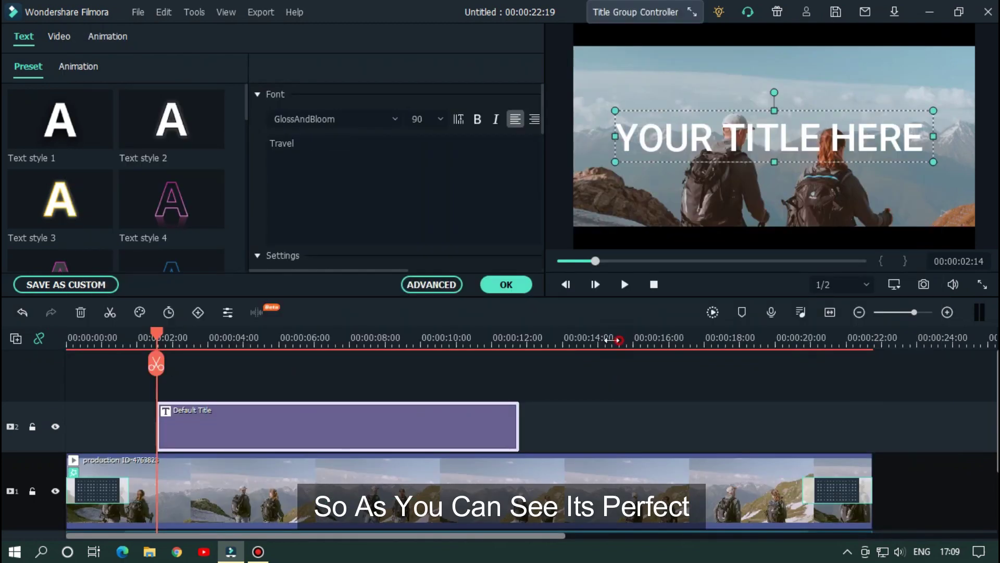
scroll(436, 422, down, 2)
drag(397, 416, 575, 425)
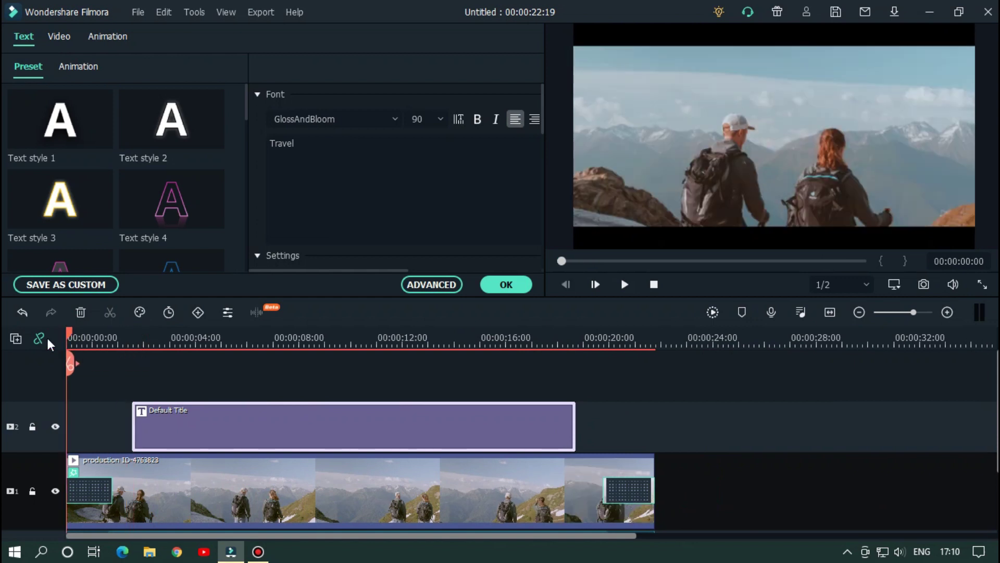
click(688, 402)
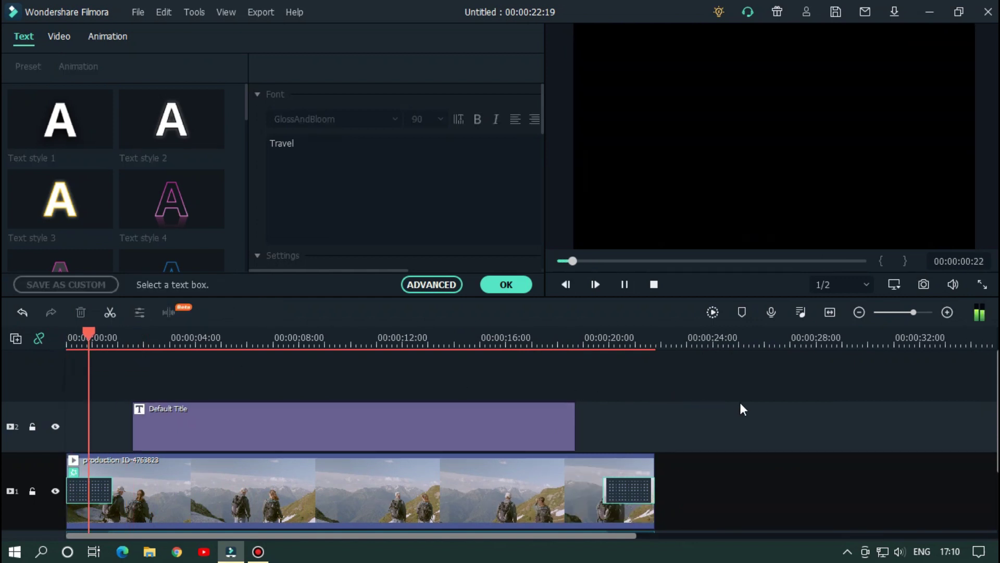